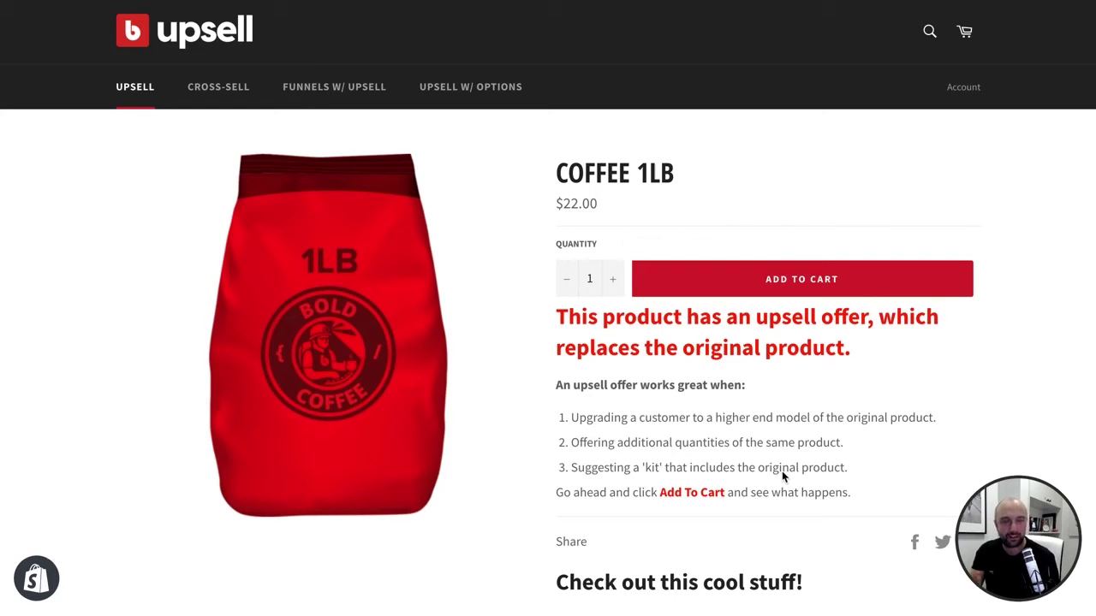
- Add Coffee 1lb, replace it with Coffee 2lb, then check out and add Vanilla Coffee Syrup ($4.95)
{"action": "left_click", "coordinate": [863, 282]}
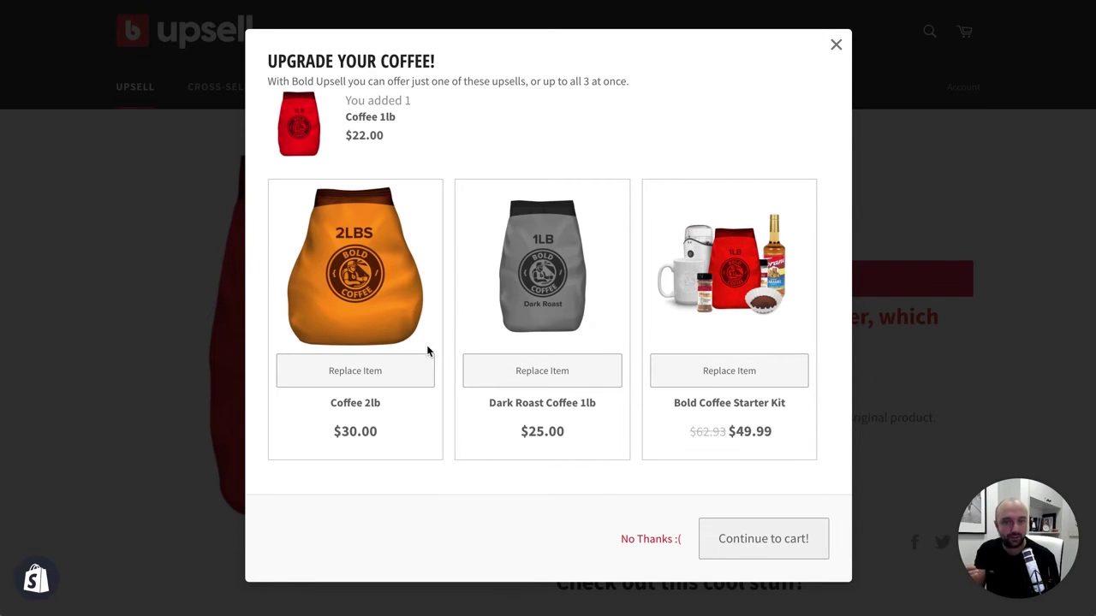
{"action": "left_click", "coordinate": [399, 379]}
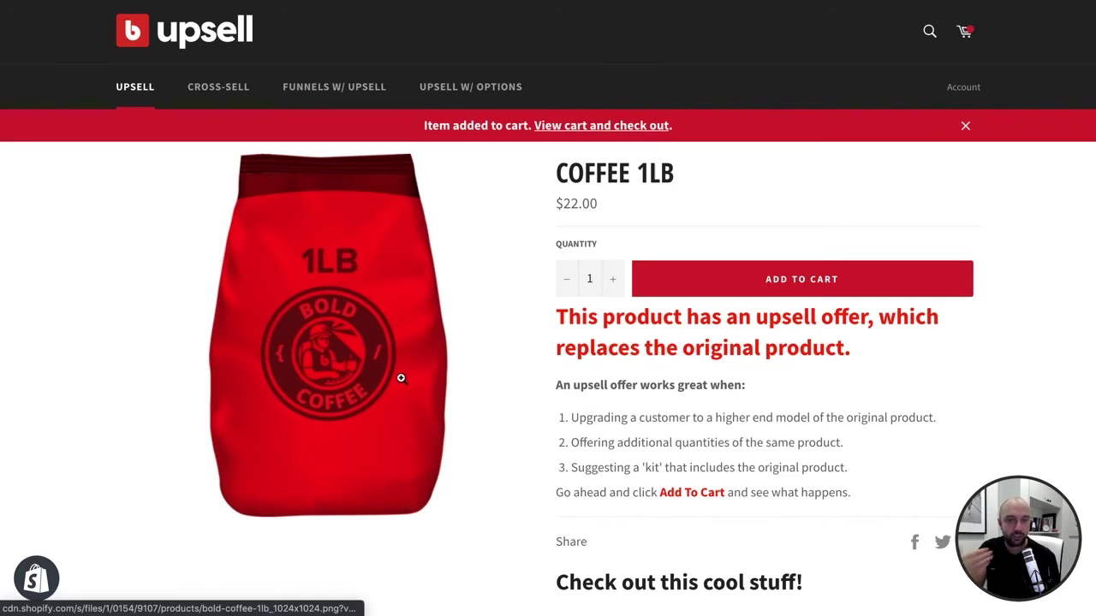
{"action": "left_click", "coordinate": [646, 127]}
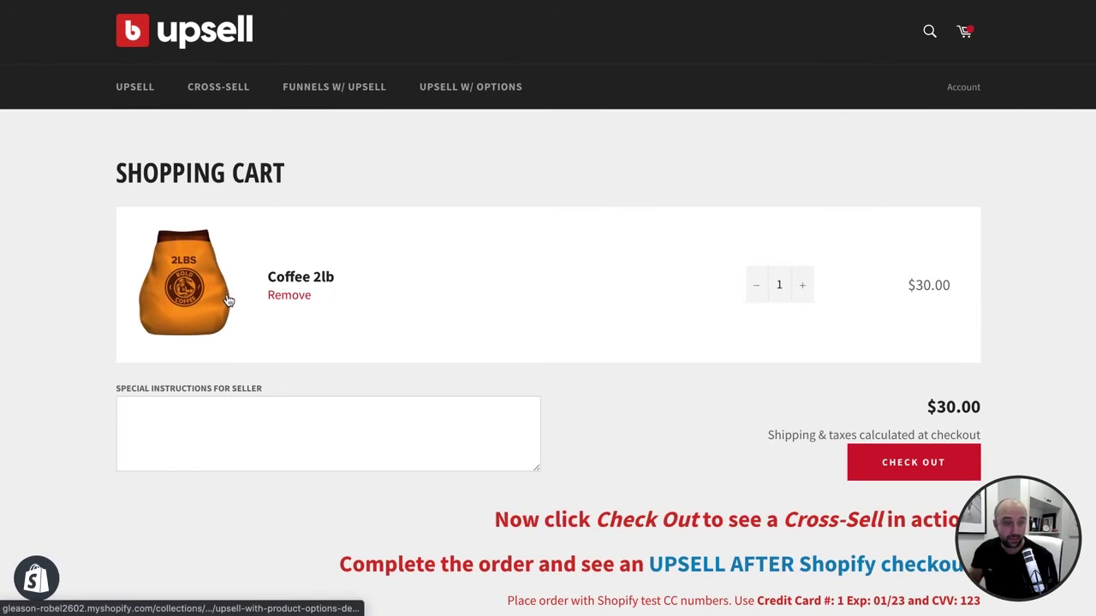
{"action": "left_click", "coordinate": [933, 462]}
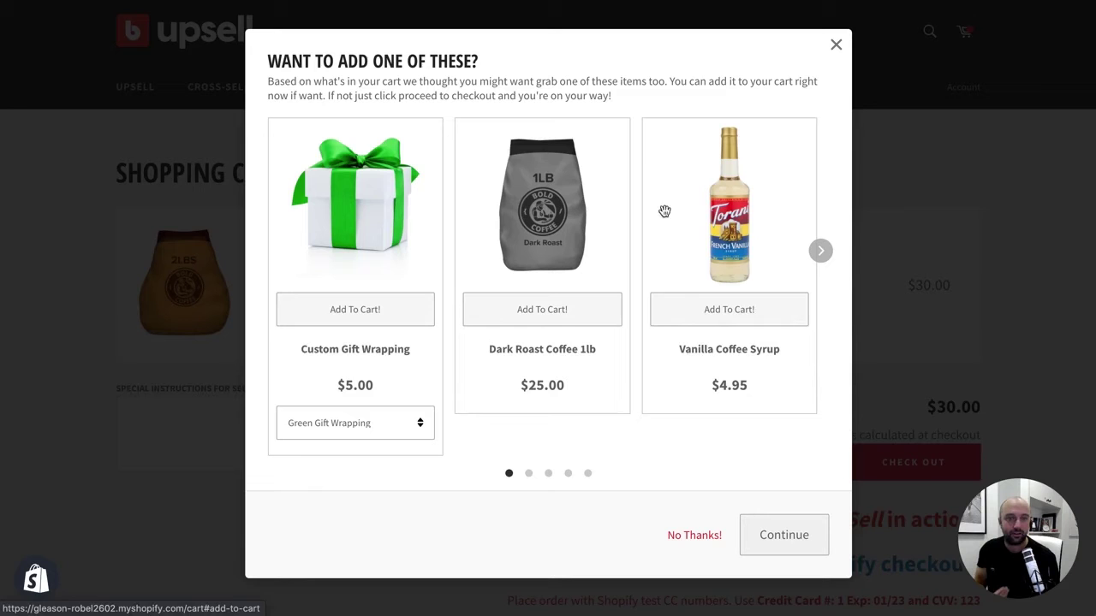
{"action": "left_click", "coordinate": [722, 320]}
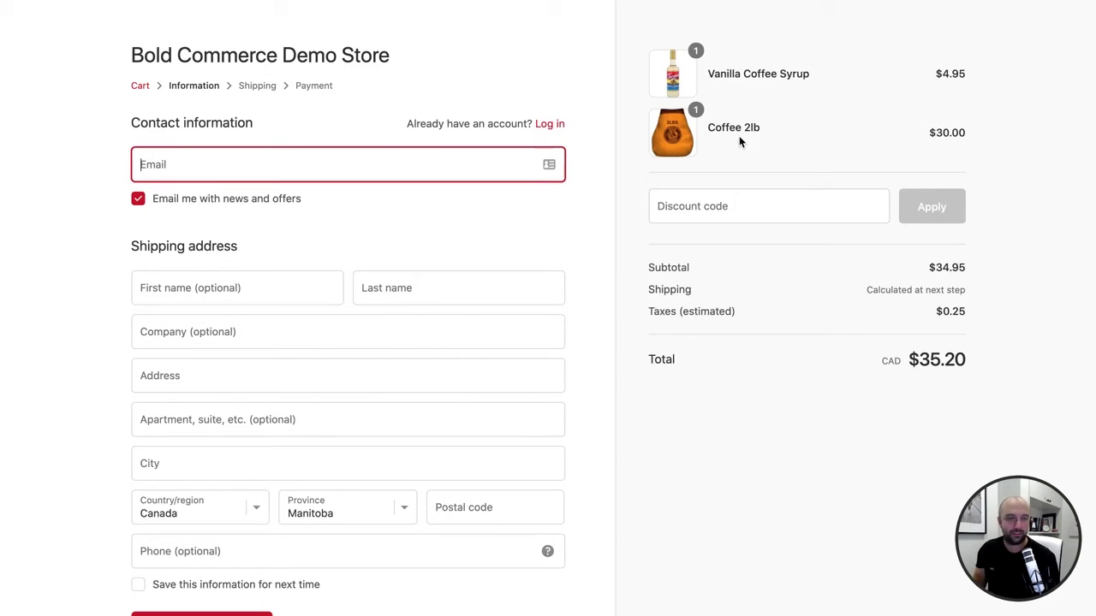
- Autofill the contact email and shipping address, then continue through shipping to payment
{"action": "left_click", "coordinate": [305, 171]}
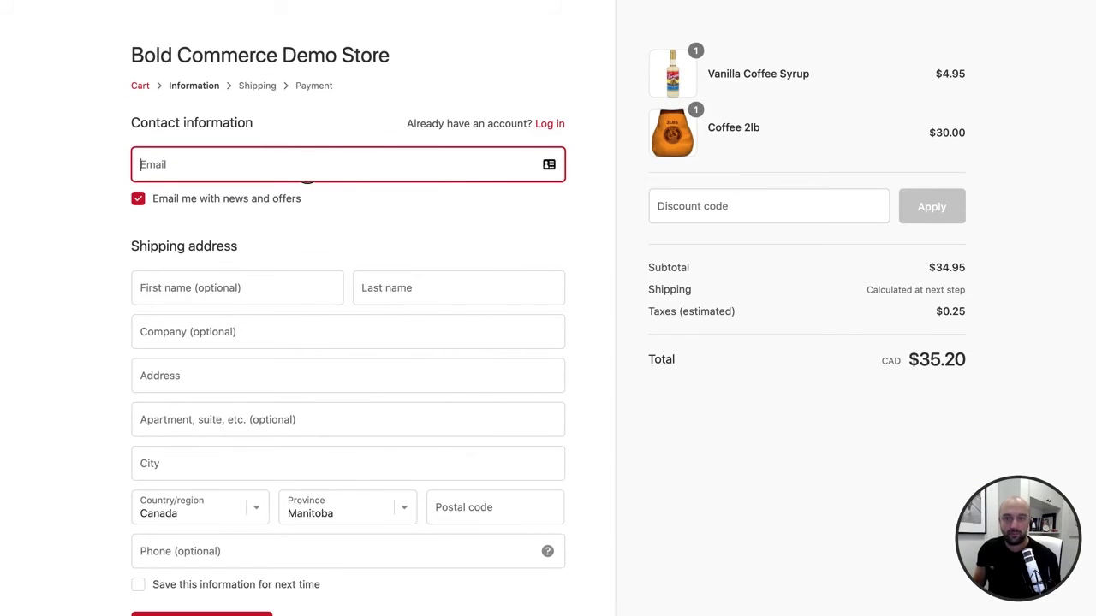
{"action": "left_click", "coordinate": [245, 208]}
{"action": "scroll", "coordinate": [222, 433], "scroll_direction": "down", "scroll_amount": 2}
{"action": "left_click", "coordinate": [215, 510]}
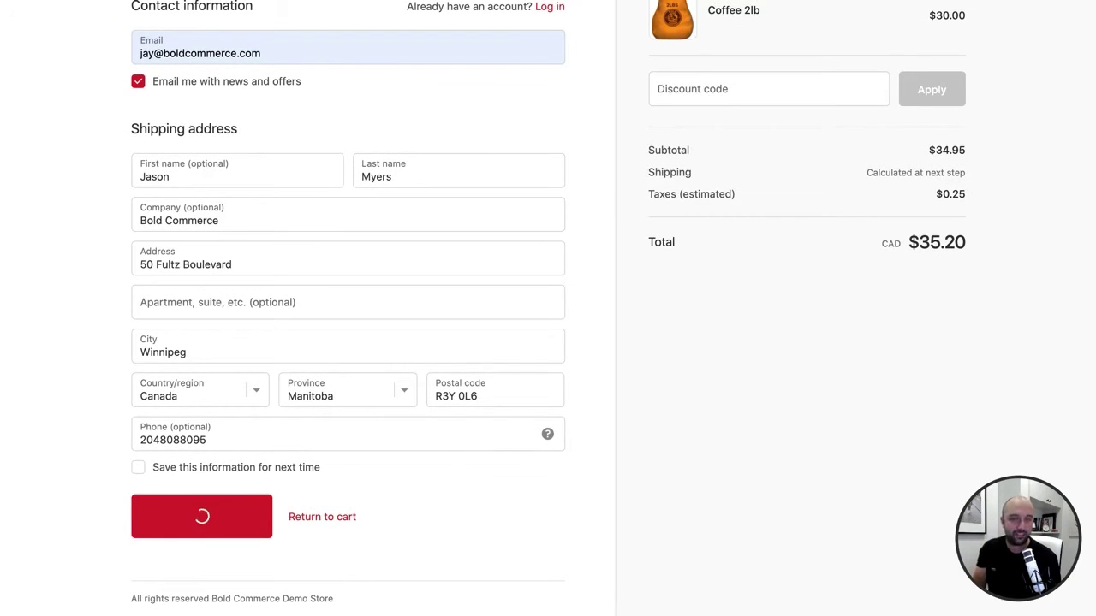
{"action": "left_click", "coordinate": [157, 352]}
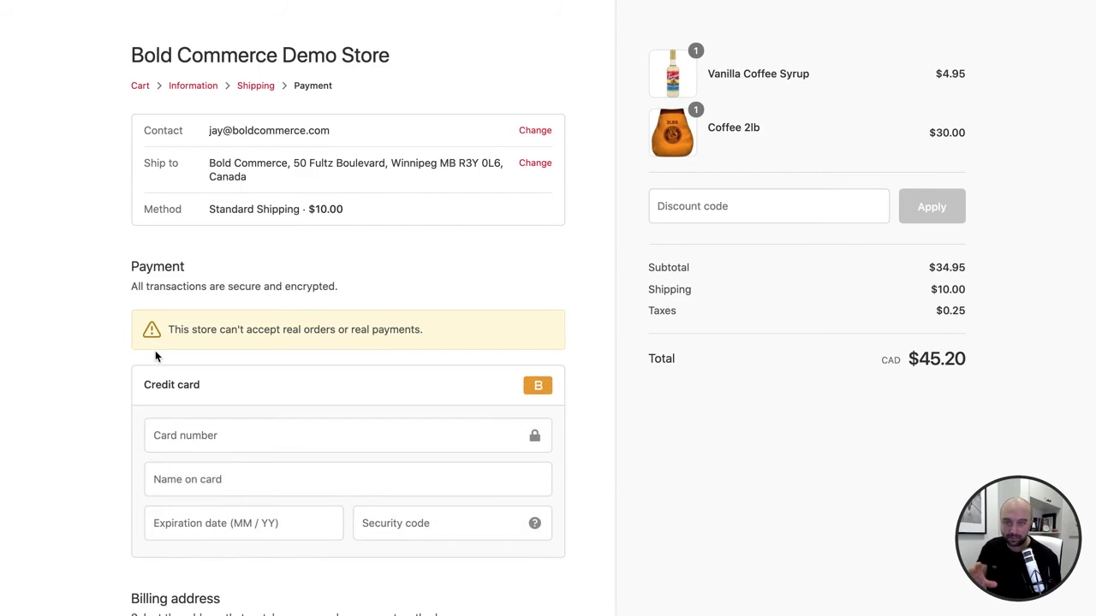
- Enter the test card number, saved cardholder name, expiry 11/23 and the security code
{"action": "left_click", "coordinate": [230, 438]}
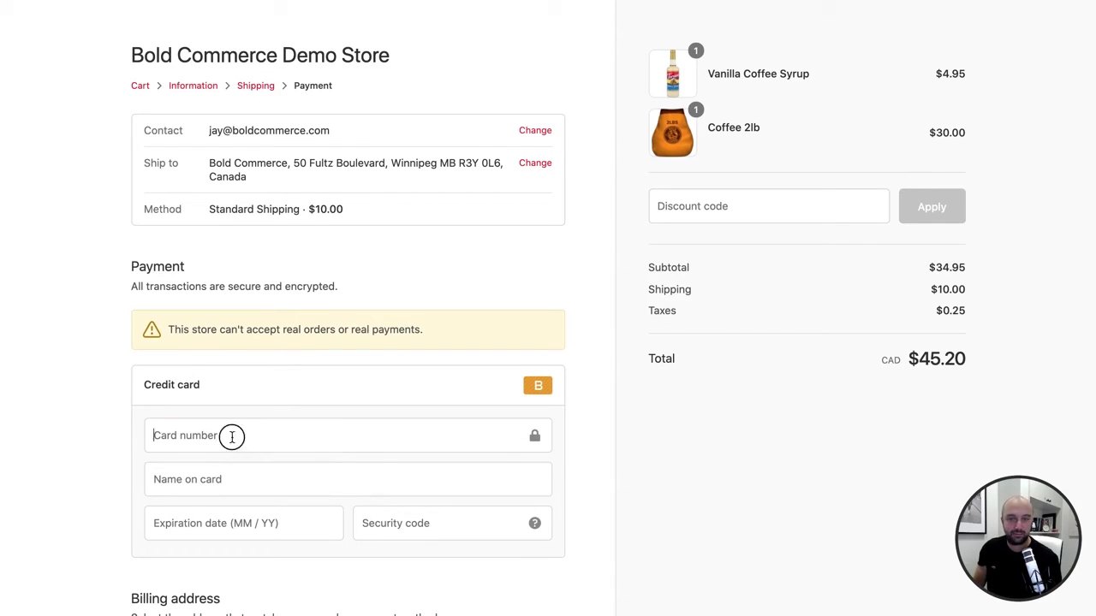
{"action": "type", "text": "1"}
{"action": "left_click", "coordinate": [204, 487]}
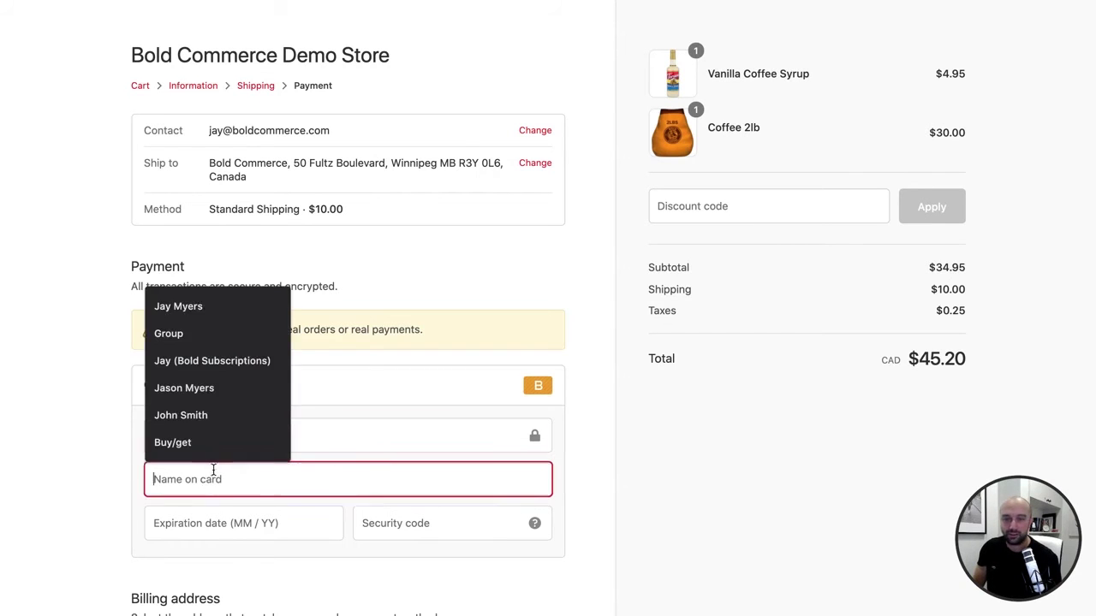
{"action": "left_click", "coordinate": [195, 309]}
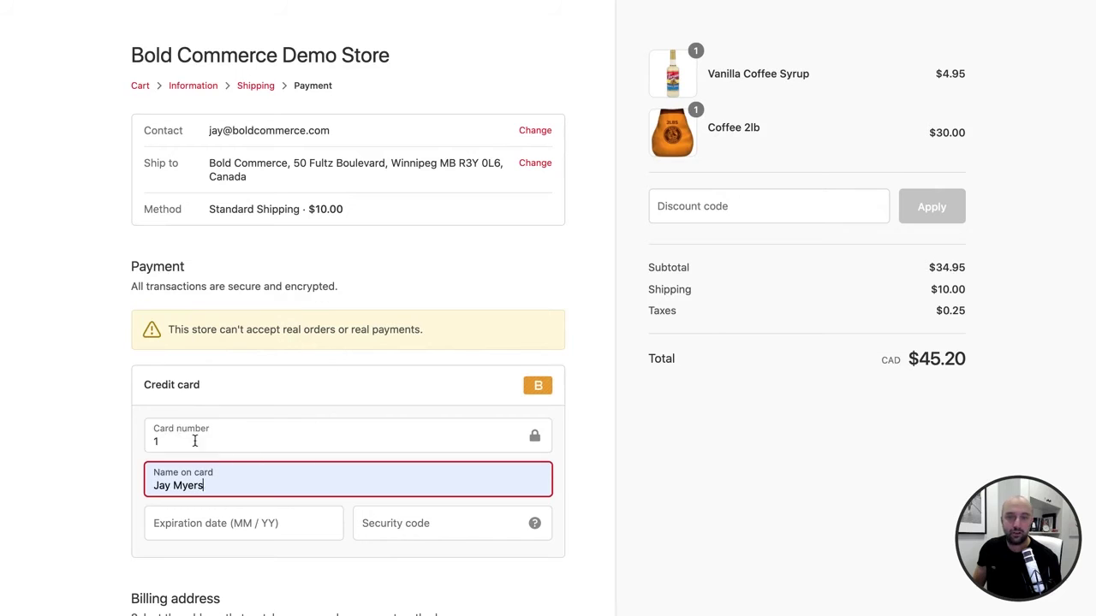
{"action": "left_click", "coordinate": [206, 521]}
{"action": "type", "text": "1123"}
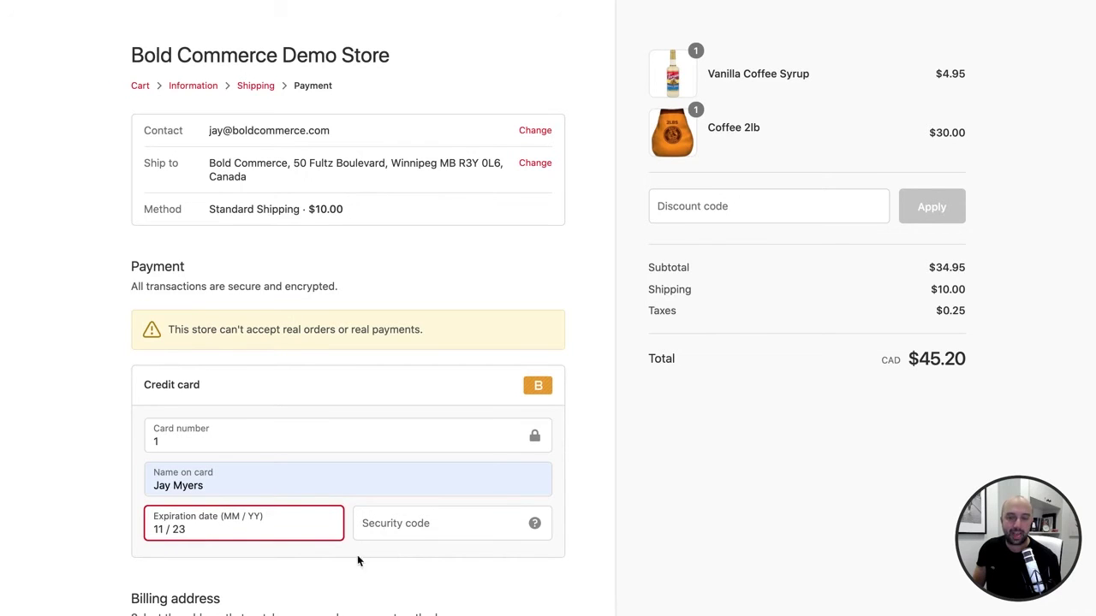
{"action": "left_click", "coordinate": [396, 522]}
{"action": "type", "text": "123"}
{"action": "scroll", "coordinate": [399, 557], "scroll_direction": "down", "scroll_amount": 4}
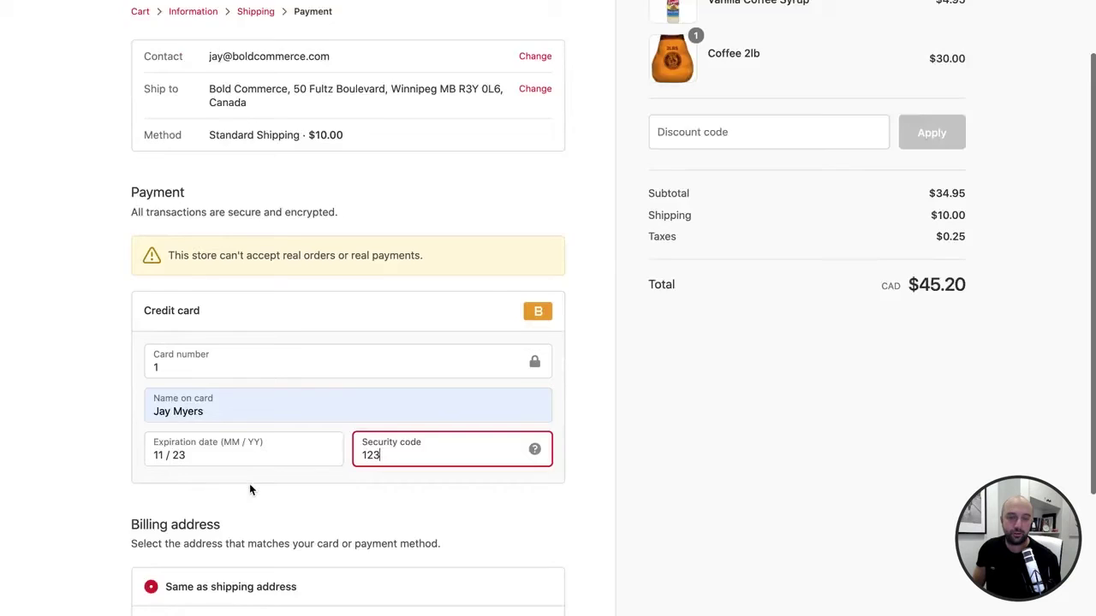
- Pay for the order, then add Black Boca Coffee Coasters at the $7.99 offer price
{"action": "left_click", "coordinate": [189, 597]}
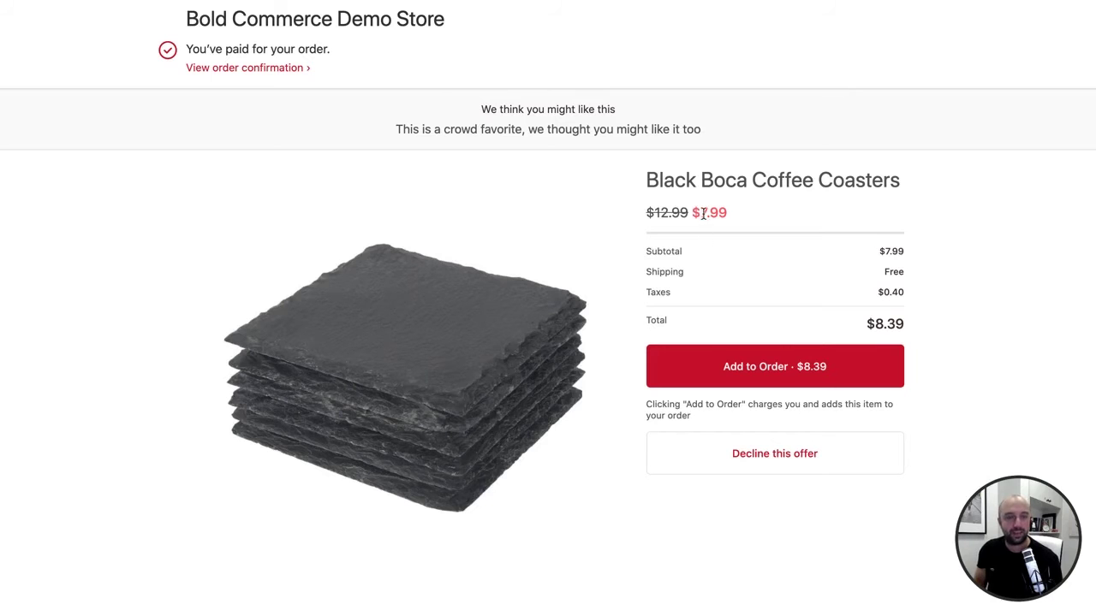
{"action": "left_click_drag", "start_coordinate": [691, 213], "coordinate": [727, 212]}
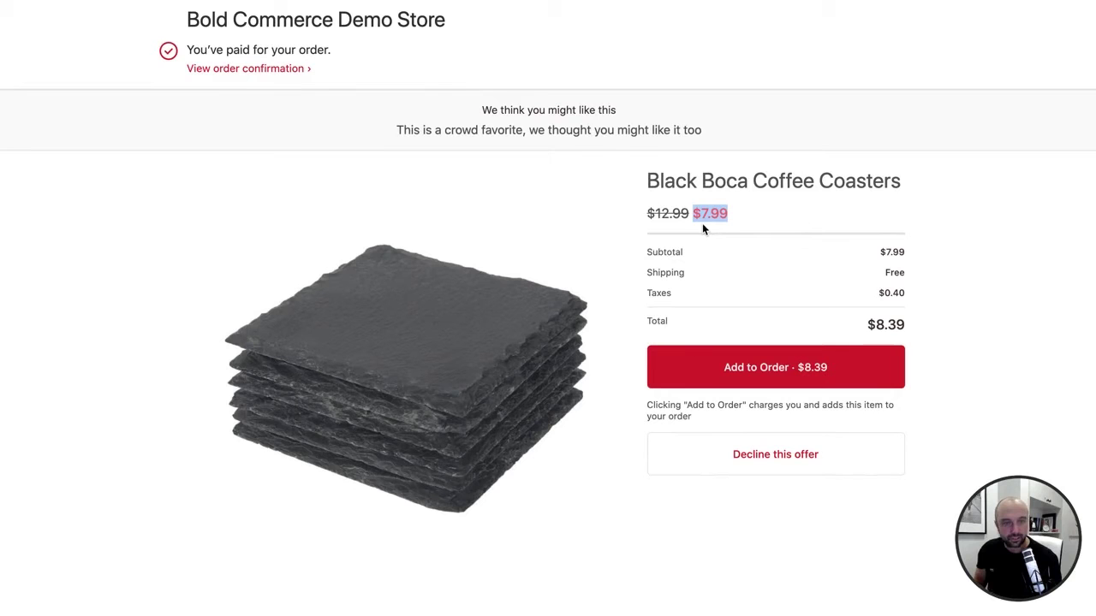
{"action": "left_click", "coordinate": [777, 374]}
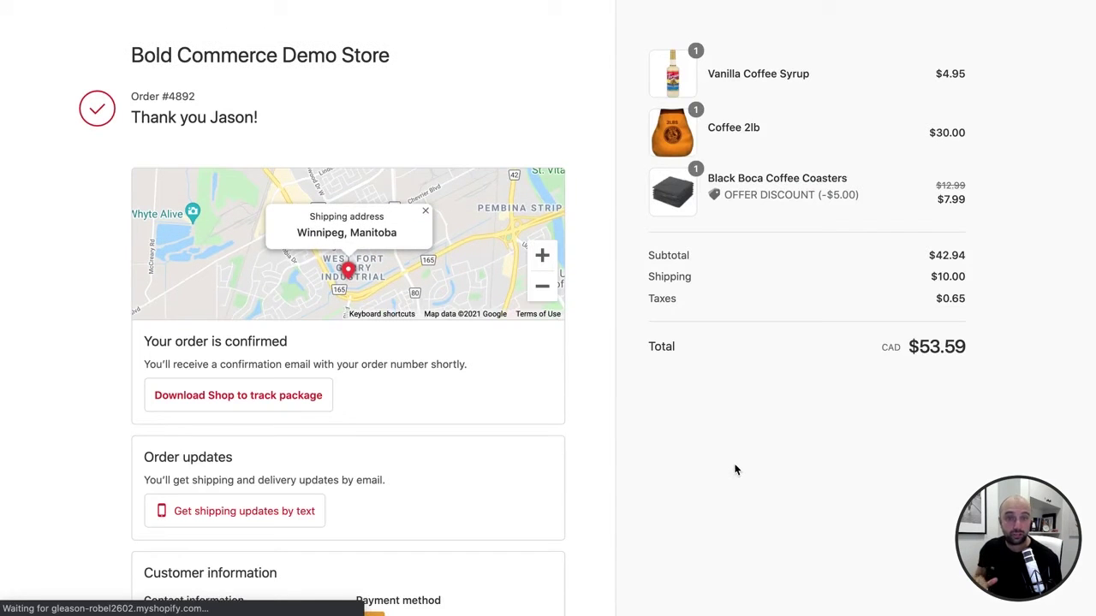
- Scroll through the Thank you page's order summary and customer information
{"action": "scroll", "coordinate": [736, 454], "scroll_direction": "down", "scroll_amount": 5}
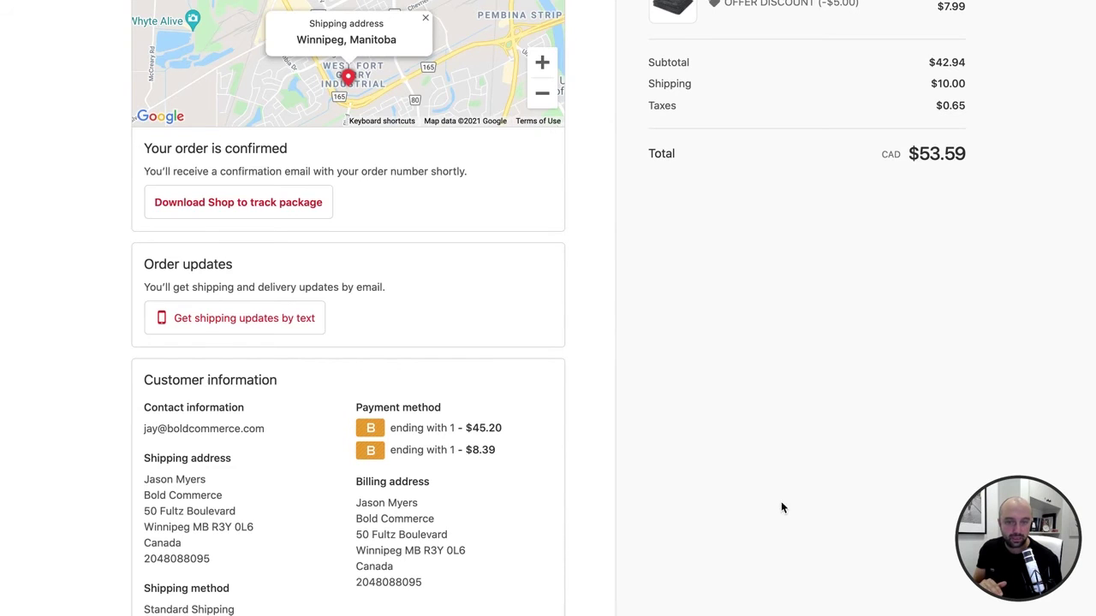
{"action": "scroll", "coordinate": [780, 503], "scroll_direction": "up", "scroll_amount": 5}
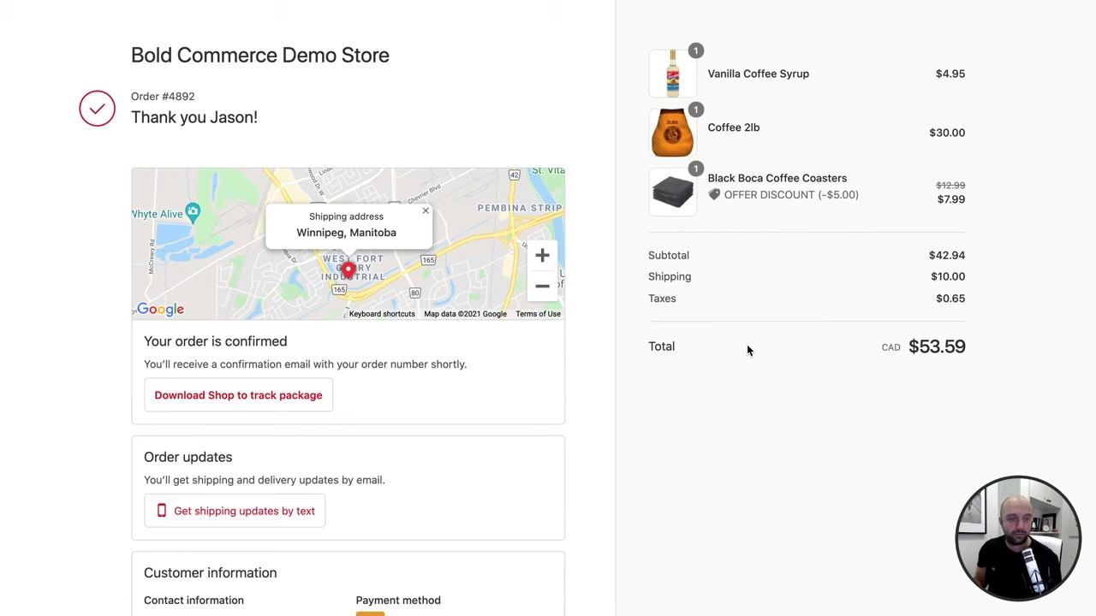
{"action": "scroll", "coordinate": [746, 349], "scroll_direction": "down", "scroll_amount": 2}
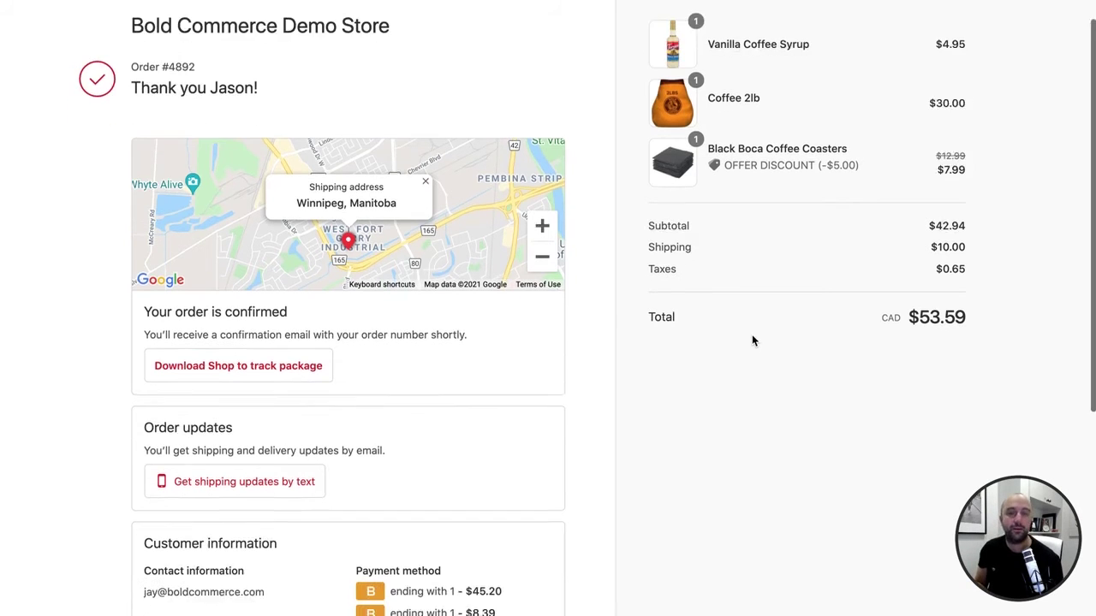
{"action": "scroll", "coordinate": [751, 337], "scroll_direction": "down", "scroll_amount": 2}
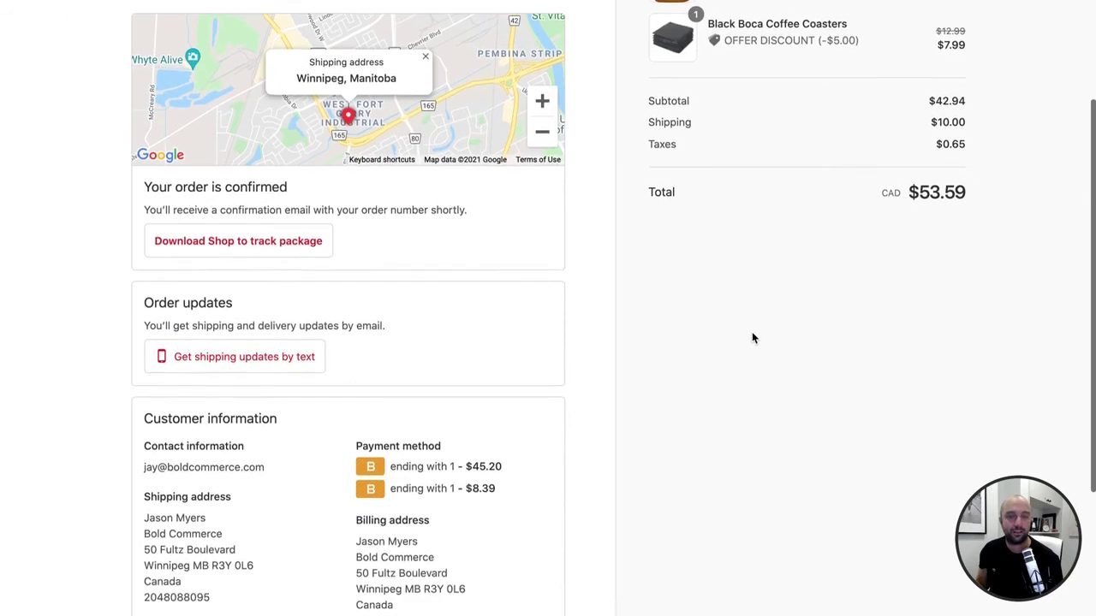
{"action": "scroll", "coordinate": [752, 337], "scroll_direction": "up", "scroll_amount": 4}
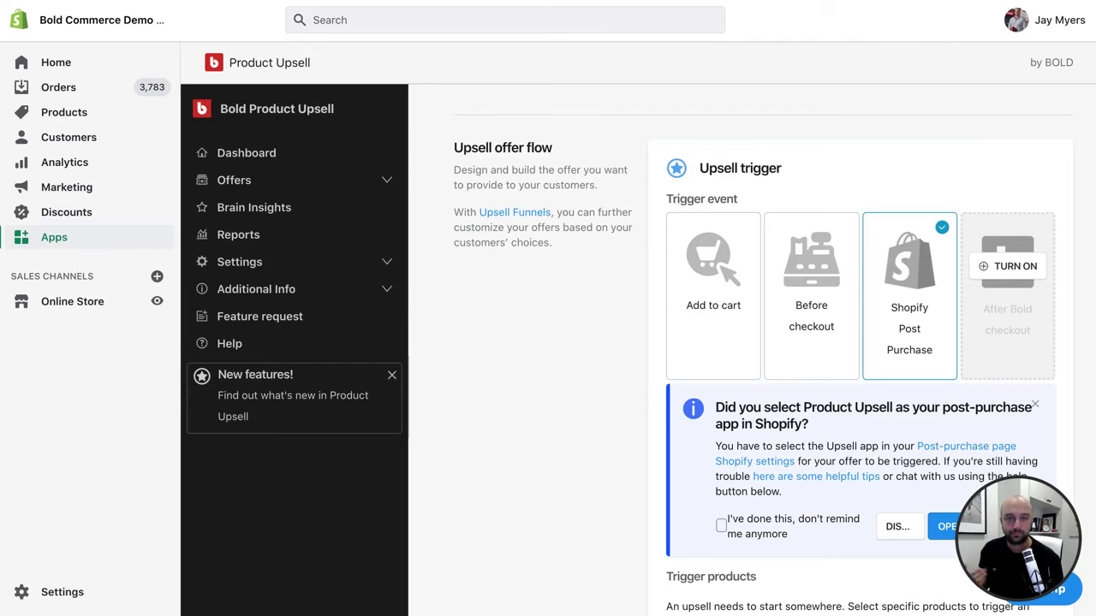
- Open Current Offers under Offers and turn the Coasters Post Purchase offer inactive
{"action": "left_click", "coordinate": [286, 182]}
{"action": "left_click", "coordinate": [252, 213]}
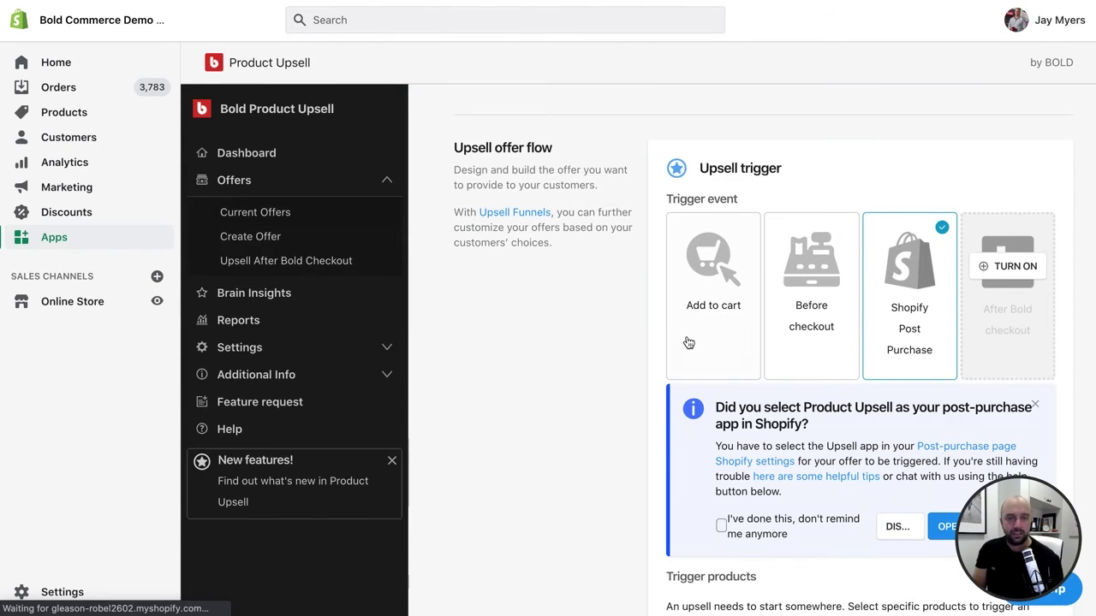
{"action": "scroll", "coordinate": [662, 342], "scroll_direction": "down", "scroll_amount": 3}
{"action": "scroll", "coordinate": [662, 343], "scroll_direction": "down", "scroll_amount": 2}
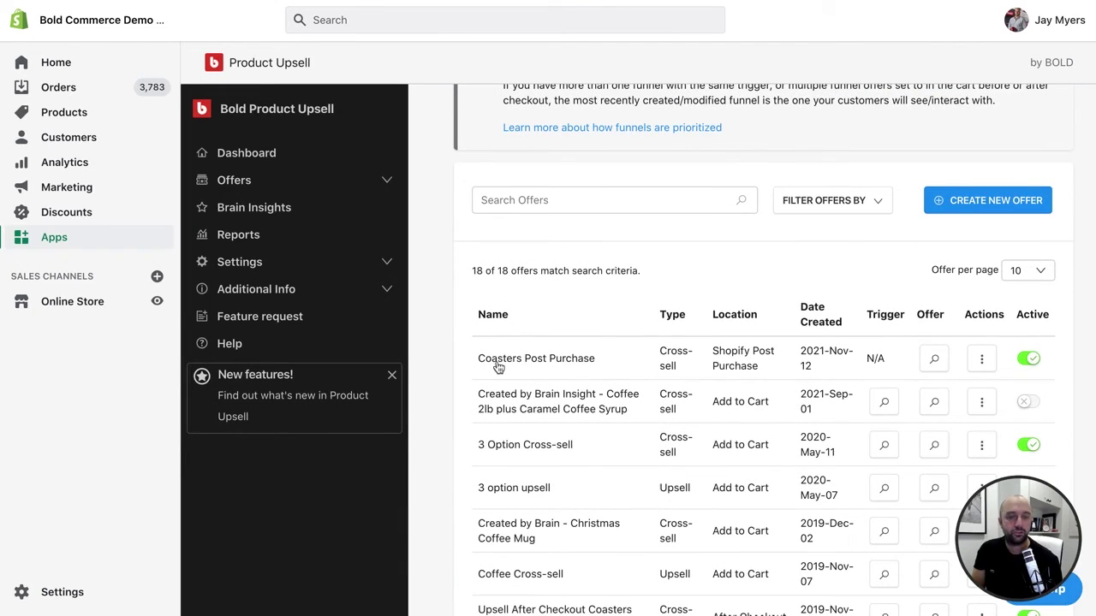
{"action": "left_click", "coordinate": [1032, 360]}
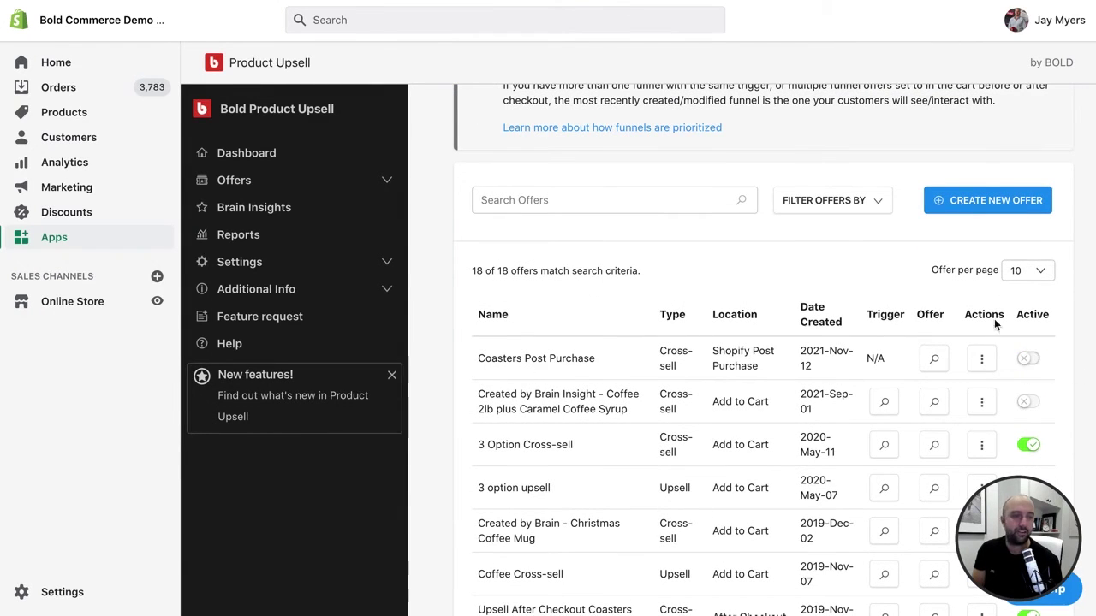
- Create a new upsell offer and name it 'Coasters PP'
{"action": "left_click", "coordinate": [989, 210]}
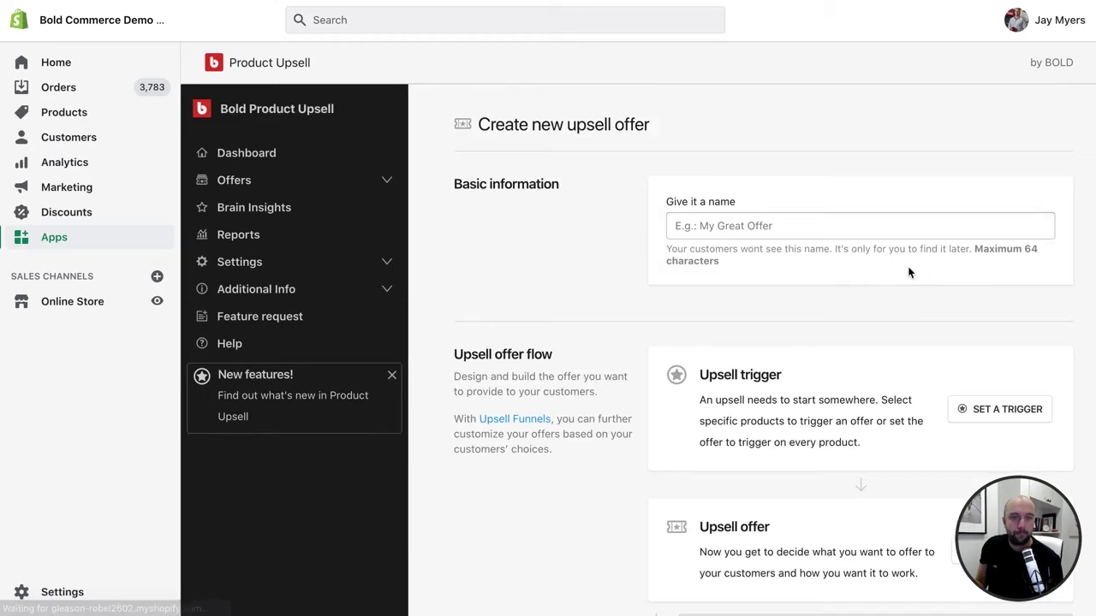
{"action": "scroll", "coordinate": [909, 270], "scroll_direction": "down", "scroll_amount": 3}
{"action": "scroll", "coordinate": [949, 254], "scroll_direction": "up", "scroll_amount": 1}
{"action": "left_click", "coordinate": [774, 157]}
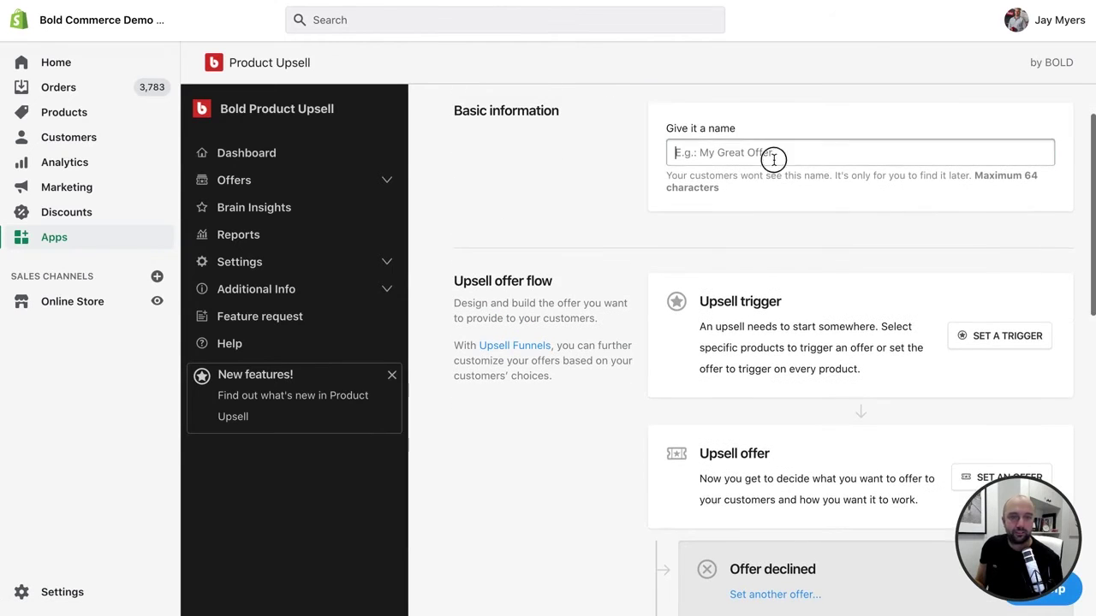
{"action": "type", "text": "Cosers"}
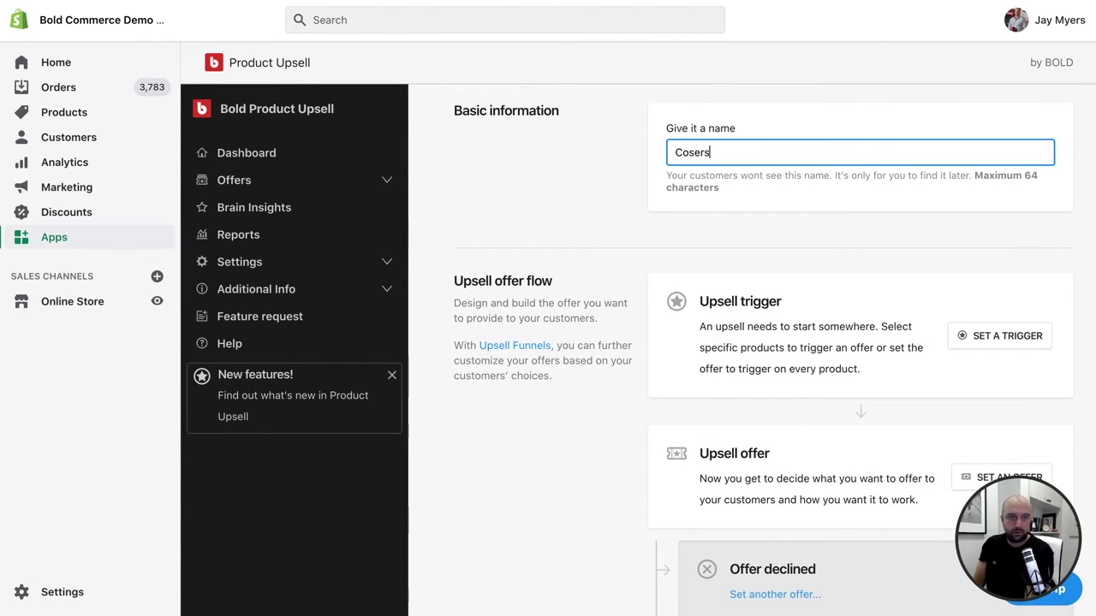
{"action": "key", "text": "BackSpace"}
{"action": "key", "text": "BackSpace"}
{"action": "key", "text": "BackSpace"}
{"action": "type", "text": "ters"}
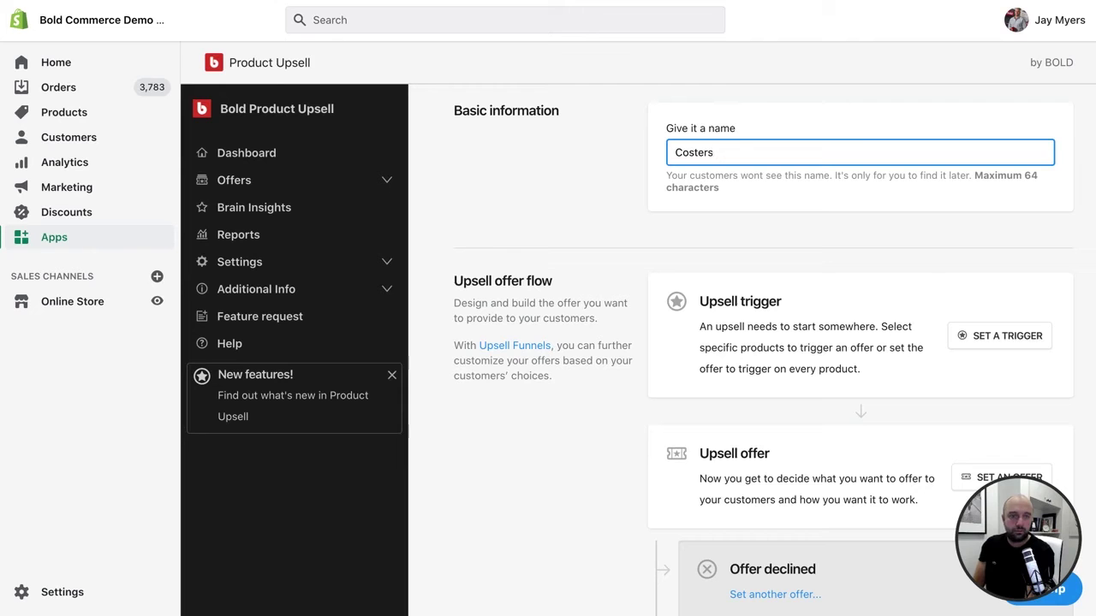
{"action": "key", "text": "BackSpace"}
{"action": "key", "text": "BackSpace"}
{"action": "key", "text": "BackSpace"}
{"action": "key", "text": "BackSpace"}
{"action": "key", "text": "BackSpace"}
{"action": "type", "text": "a"}
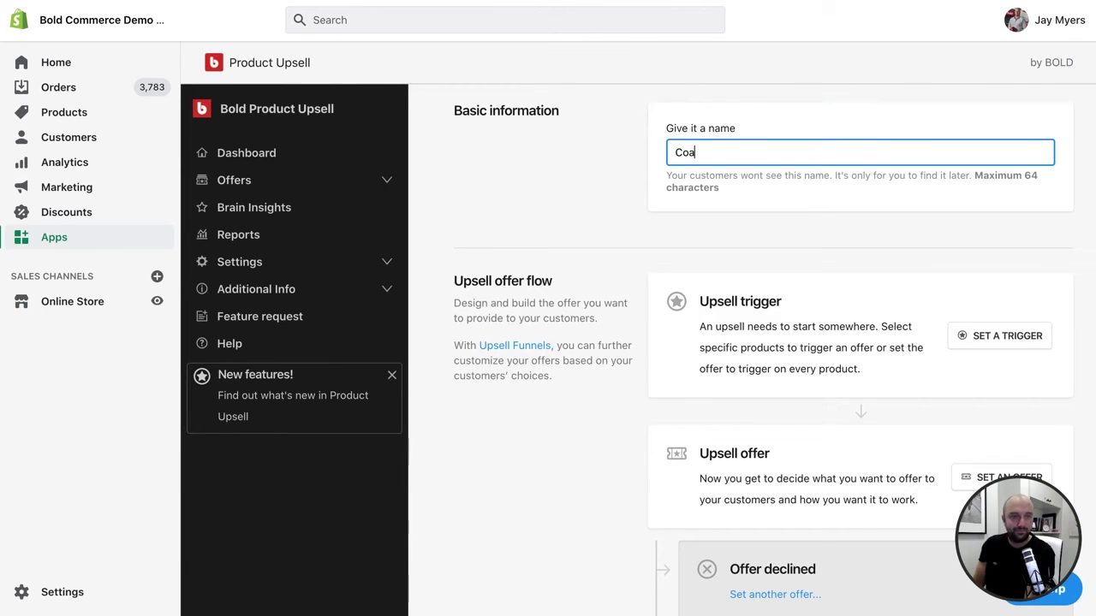
{"action": "type", "text": "sters PP"}
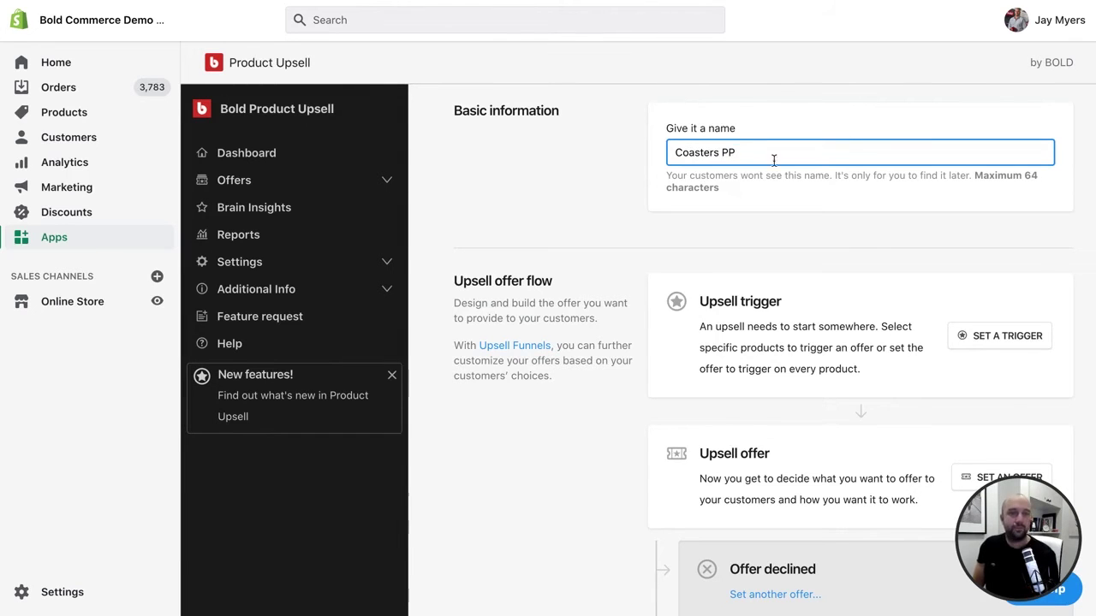
- Set the offer's trigger event to Shopify Post Purchase
{"action": "left_click", "coordinate": [987, 340]}
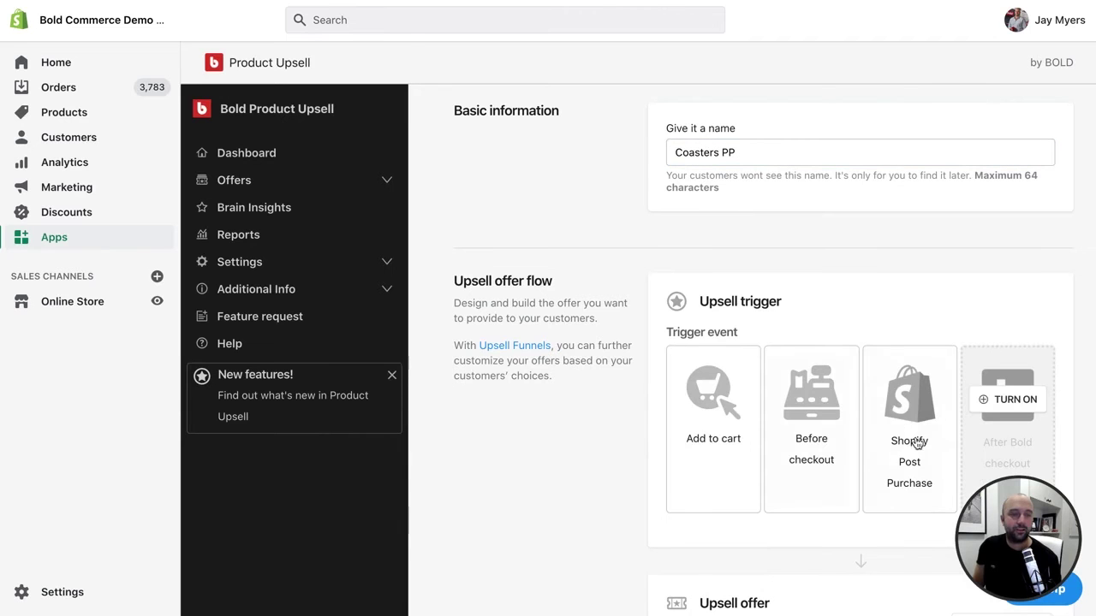
{"action": "scroll", "coordinate": [914, 434], "scroll_direction": "down", "scroll_amount": 3}
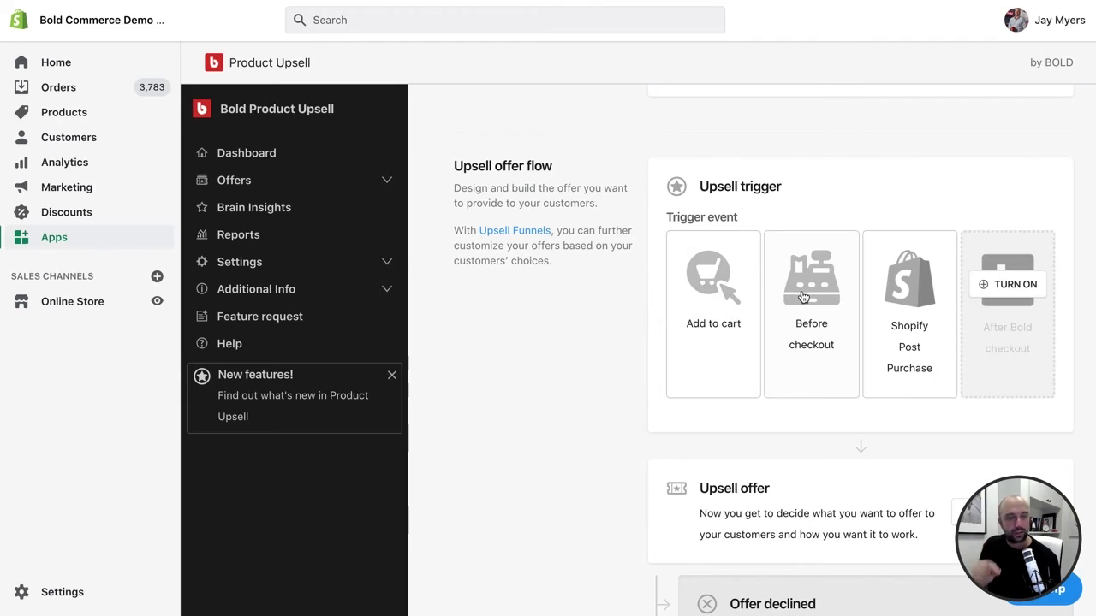
{"action": "left_click", "coordinate": [803, 320]}
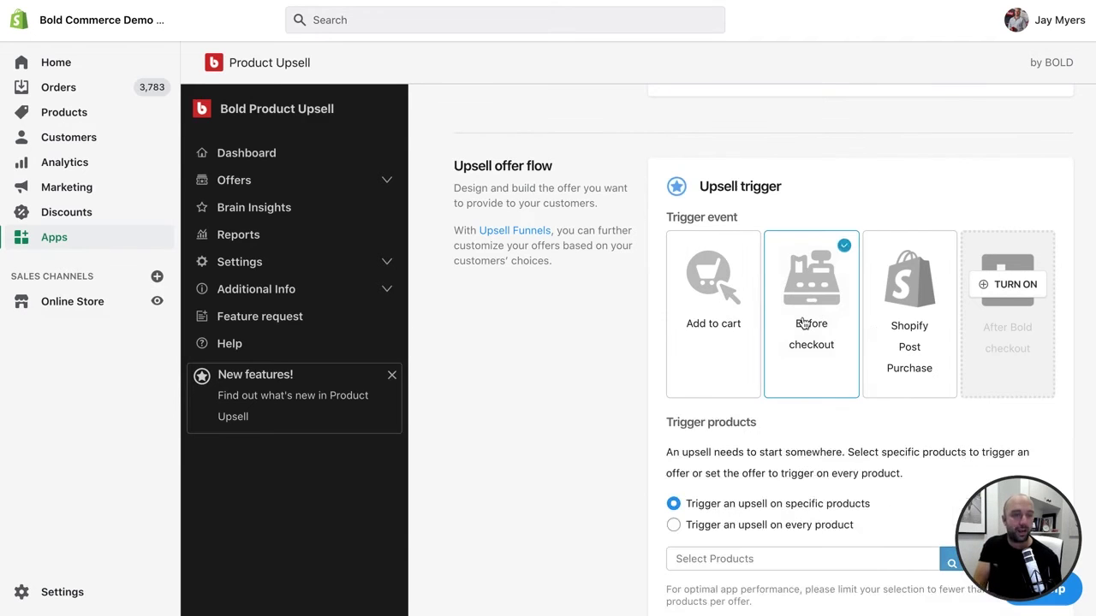
{"action": "left_click", "coordinate": [896, 319]}
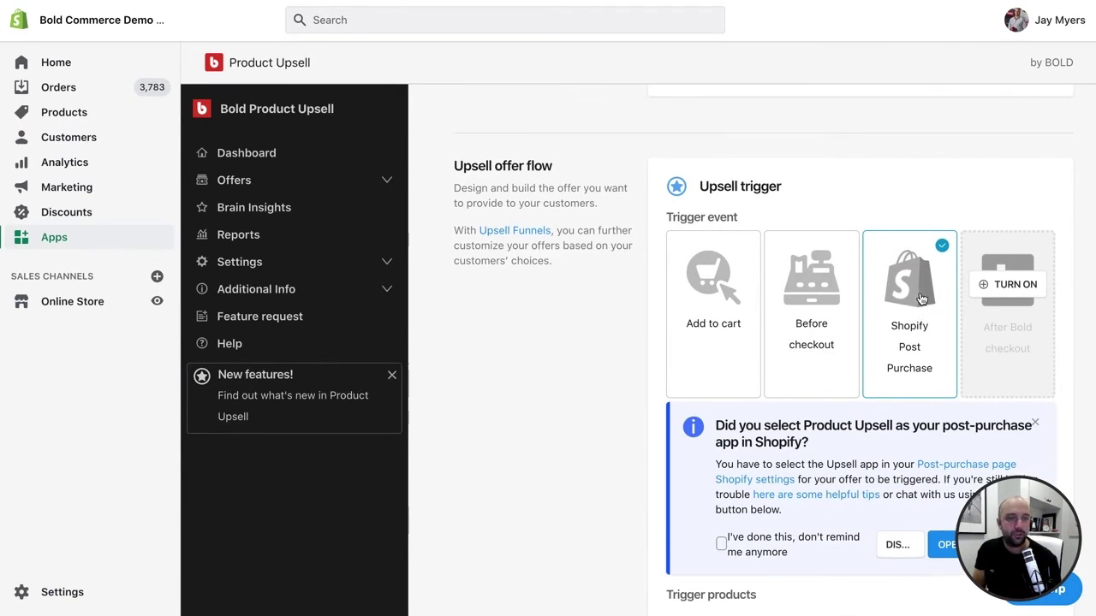
{"action": "scroll", "coordinate": [922, 298], "scroll_direction": "down", "scroll_amount": 3}
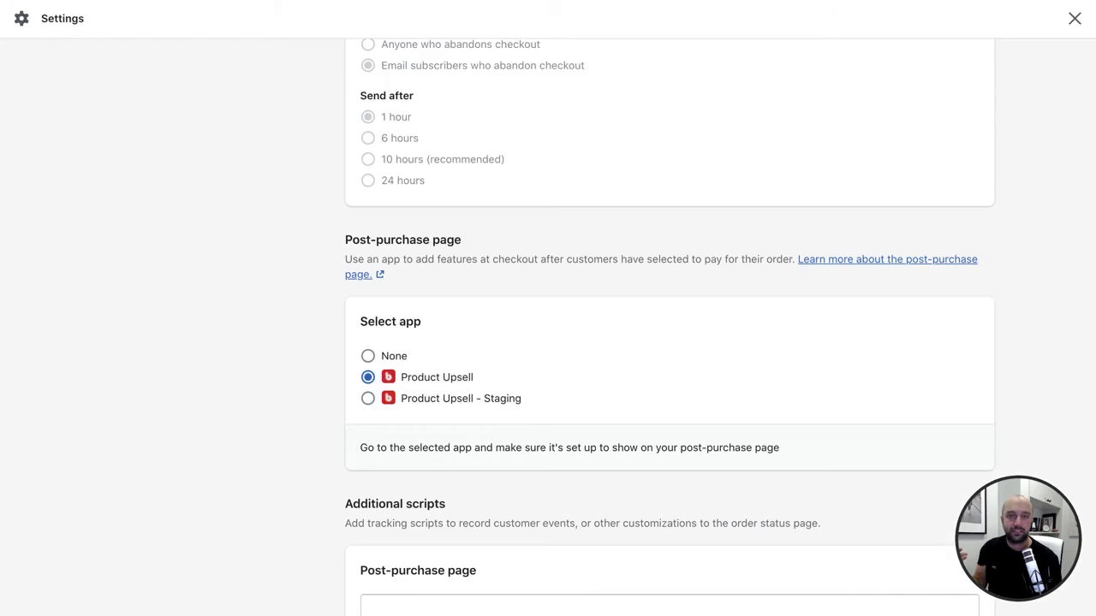
{"action": "scroll", "coordinate": [320, 128], "scroll_direction": "up", "scroll_amount": 10}
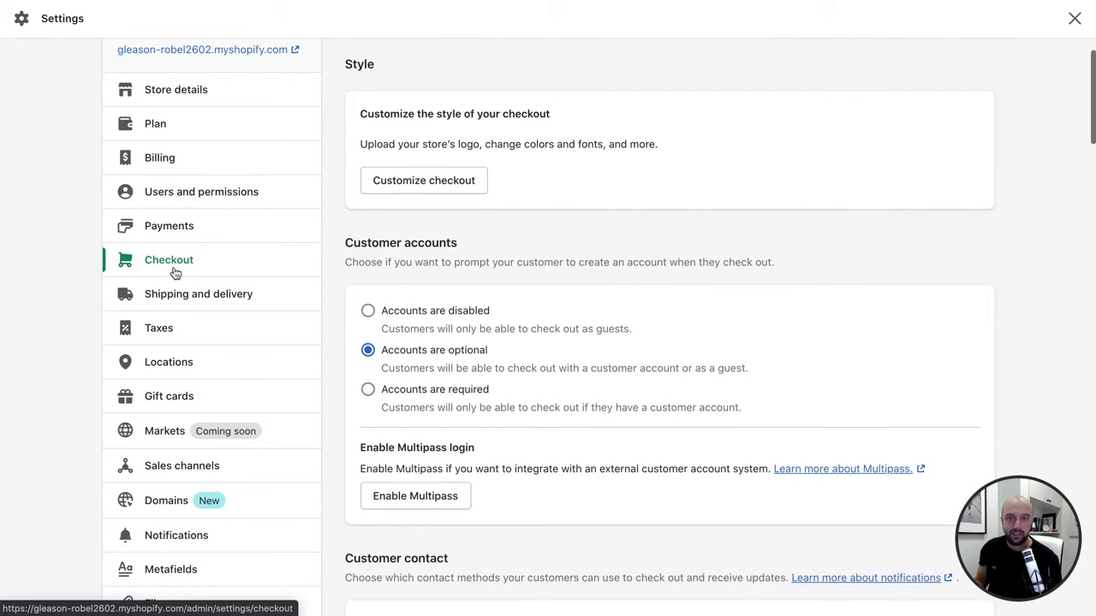
{"action": "scroll", "coordinate": [460, 313], "scroll_direction": "down", "scroll_amount": 3}
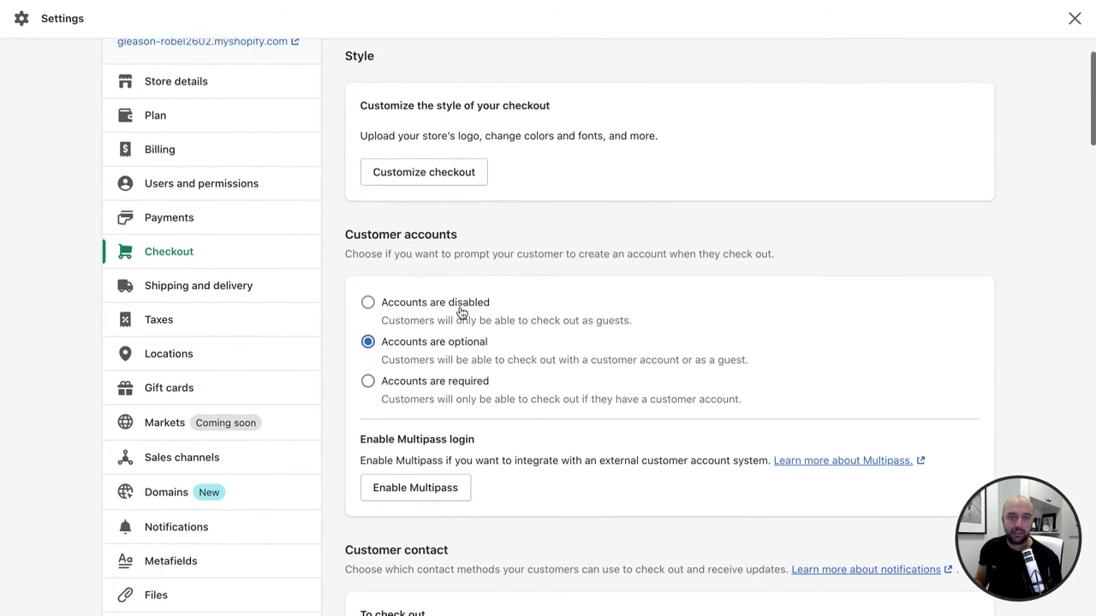
{"action": "scroll", "coordinate": [460, 313], "scroll_direction": "down", "scroll_amount": 20}
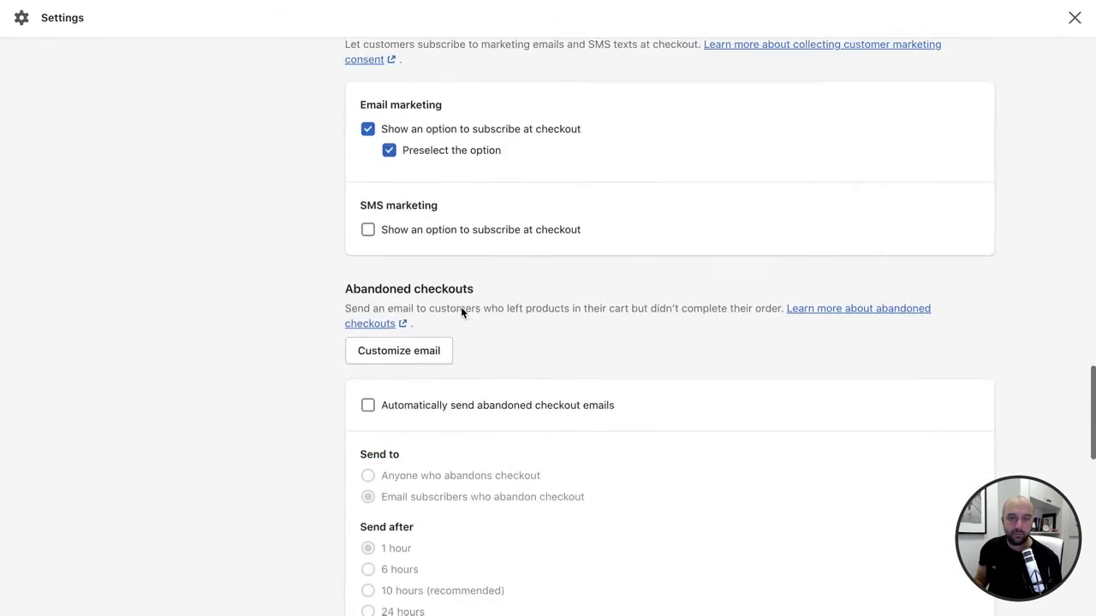
{"action": "scroll", "coordinate": [460, 313], "scroll_direction": "down", "scroll_amount": 2}
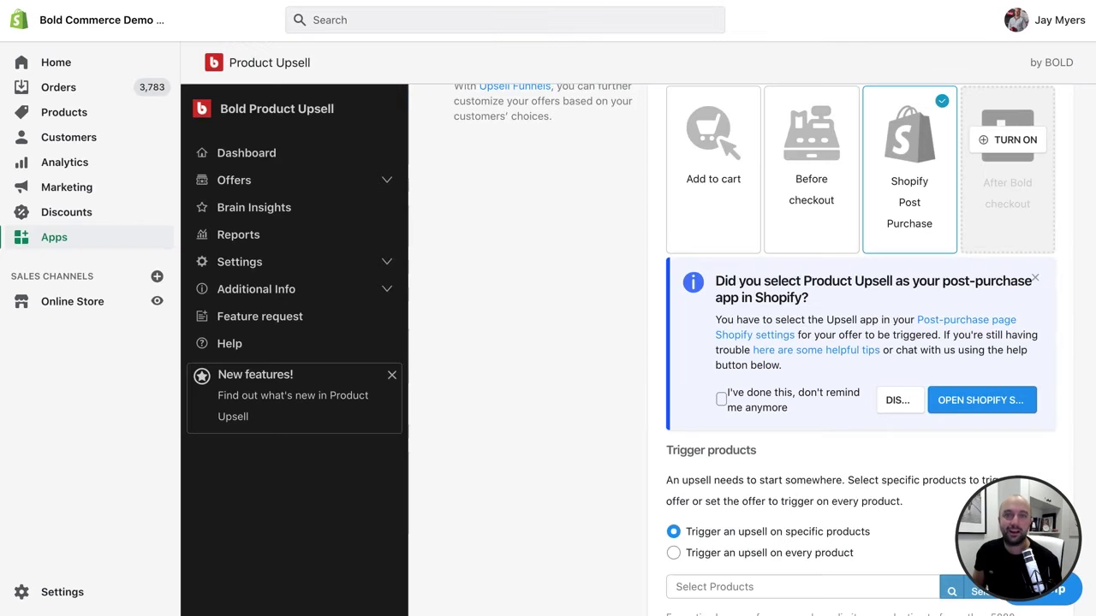
- Select 'Trigger an upsell on every product' under Trigger products
{"action": "scroll", "coordinate": [941, 214], "scroll_direction": "up", "scroll_amount": 2}
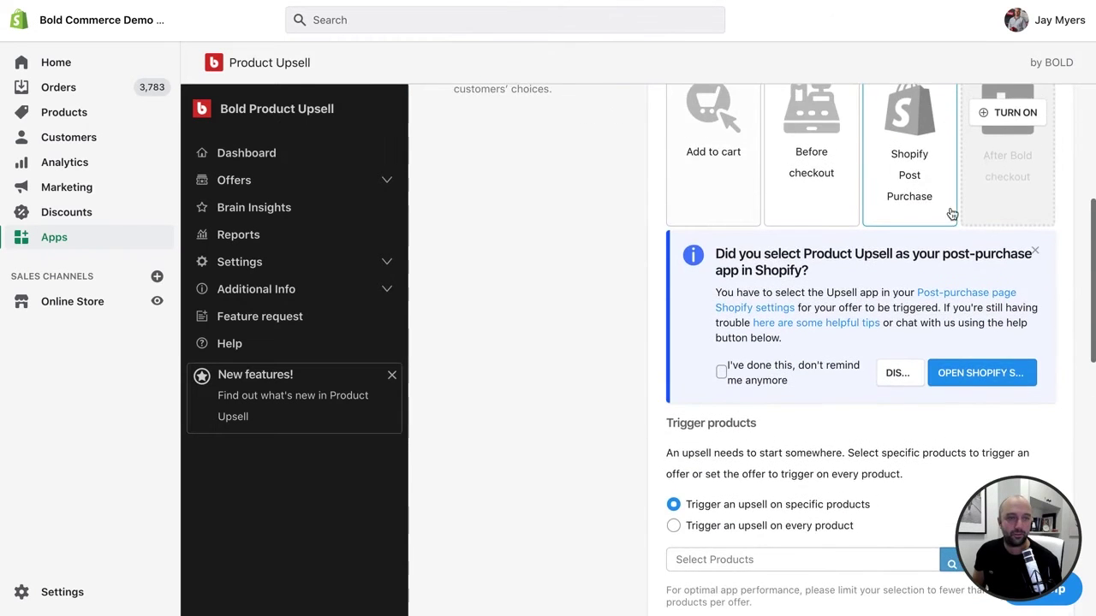
{"action": "scroll", "coordinate": [879, 201], "scroll_direction": "down", "scroll_amount": 4}
{"action": "scroll", "coordinate": [941, 223], "scroll_direction": "down", "scroll_amount": 2}
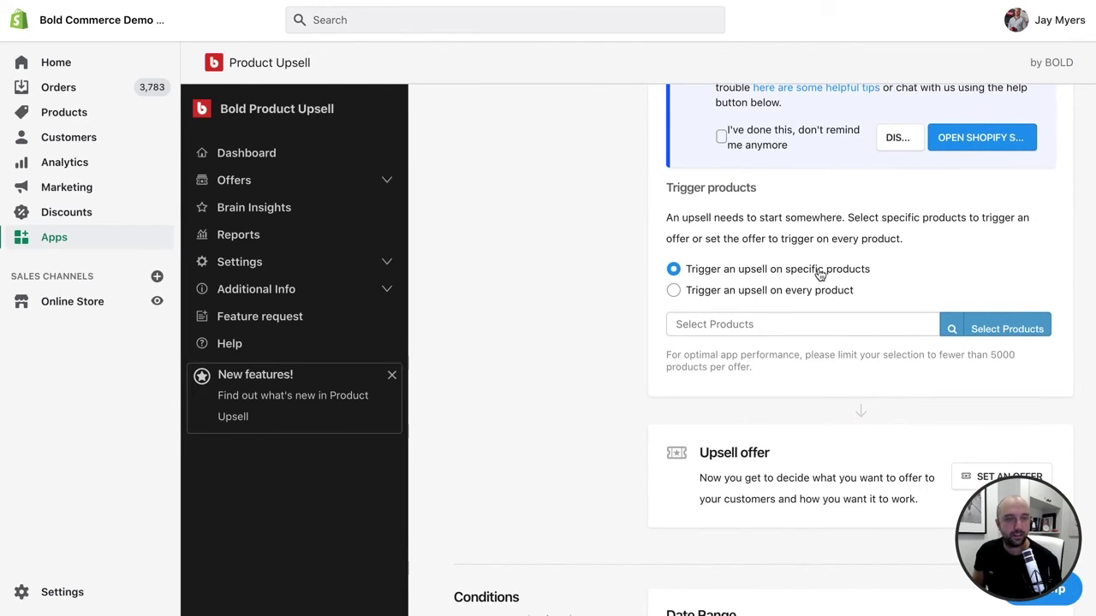
{"action": "left_click", "coordinate": [786, 296]}
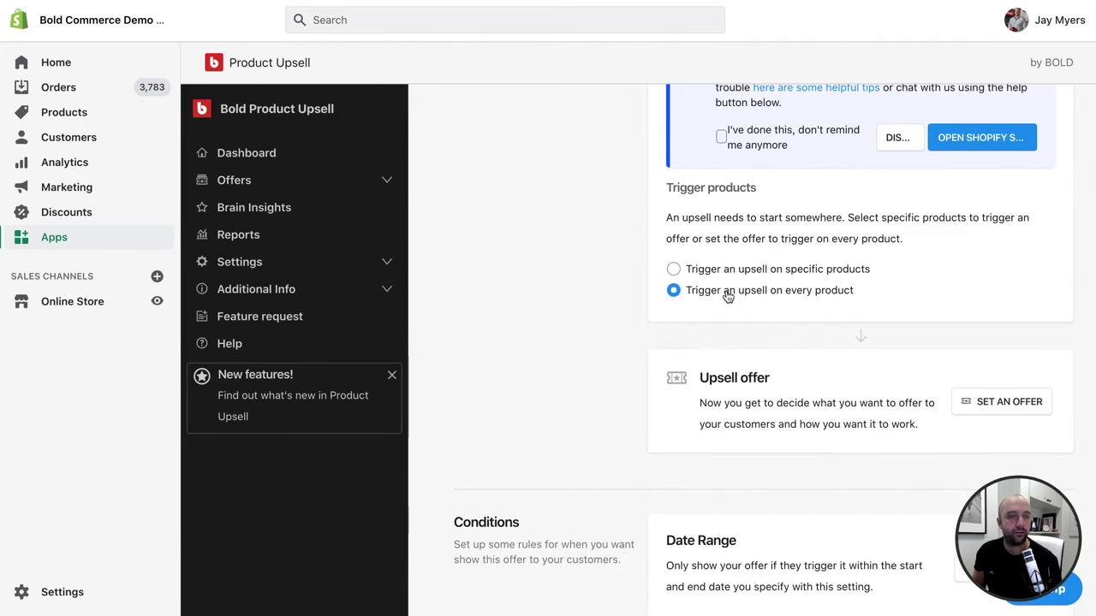
{"action": "left_click", "coordinate": [795, 269]}
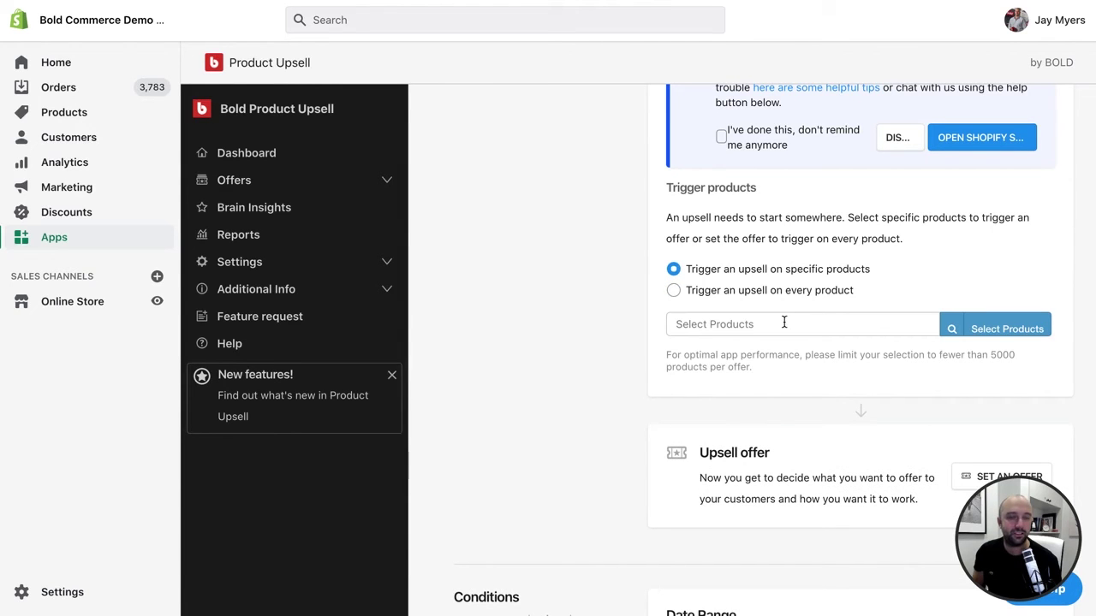
{"action": "left_click", "coordinate": [803, 291]}
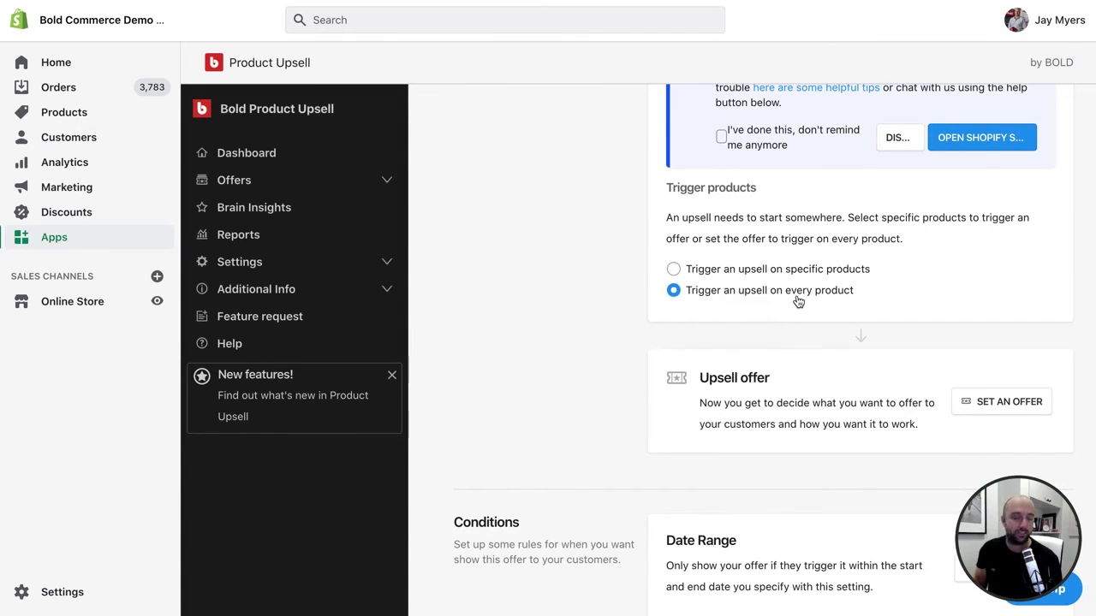
{"action": "scroll", "coordinate": [772, 301], "scroll_direction": "down", "scroll_amount": 1}
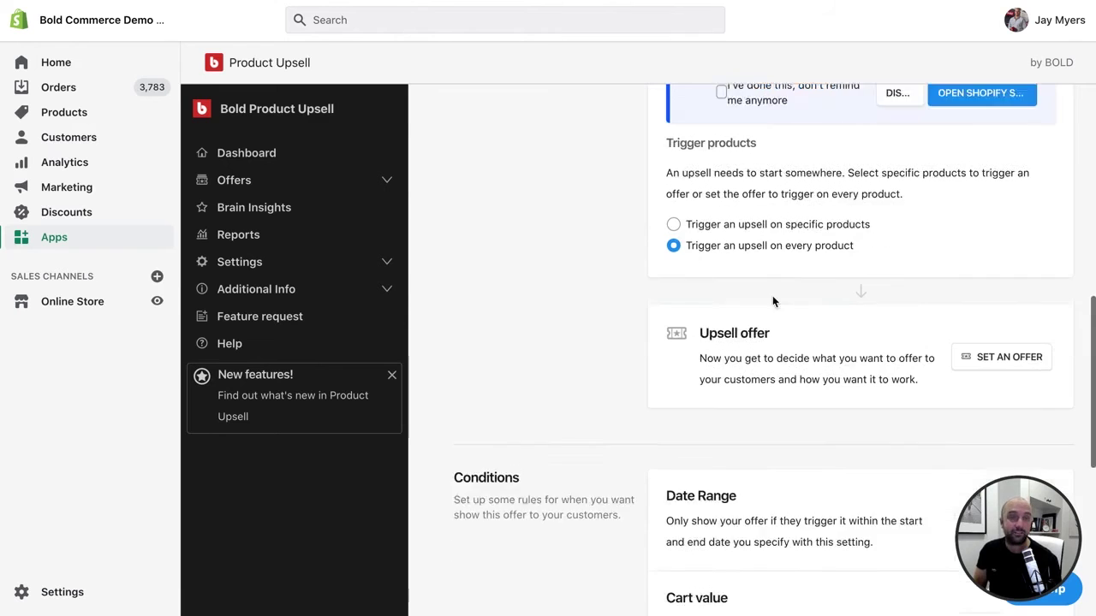
{"action": "scroll", "coordinate": [772, 301], "scroll_direction": "down", "scroll_amount": 1}
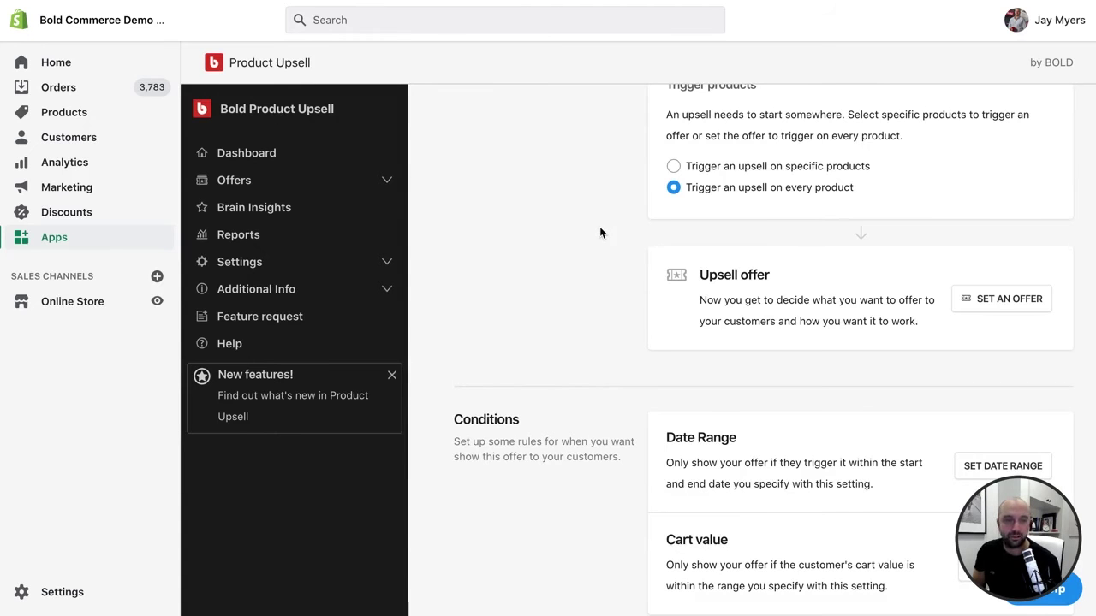
- Begin the offer with SET AN OFFER and bring up the Select Products picker
{"action": "left_click", "coordinate": [995, 307]}
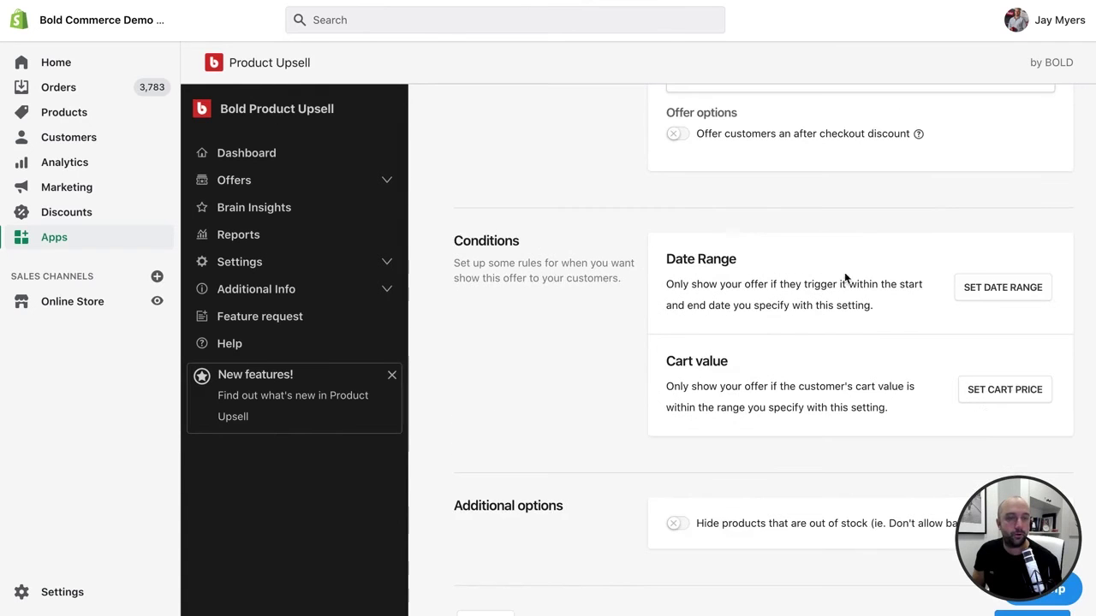
{"action": "scroll", "coordinate": [788, 185], "scroll_direction": "up", "scroll_amount": 5}
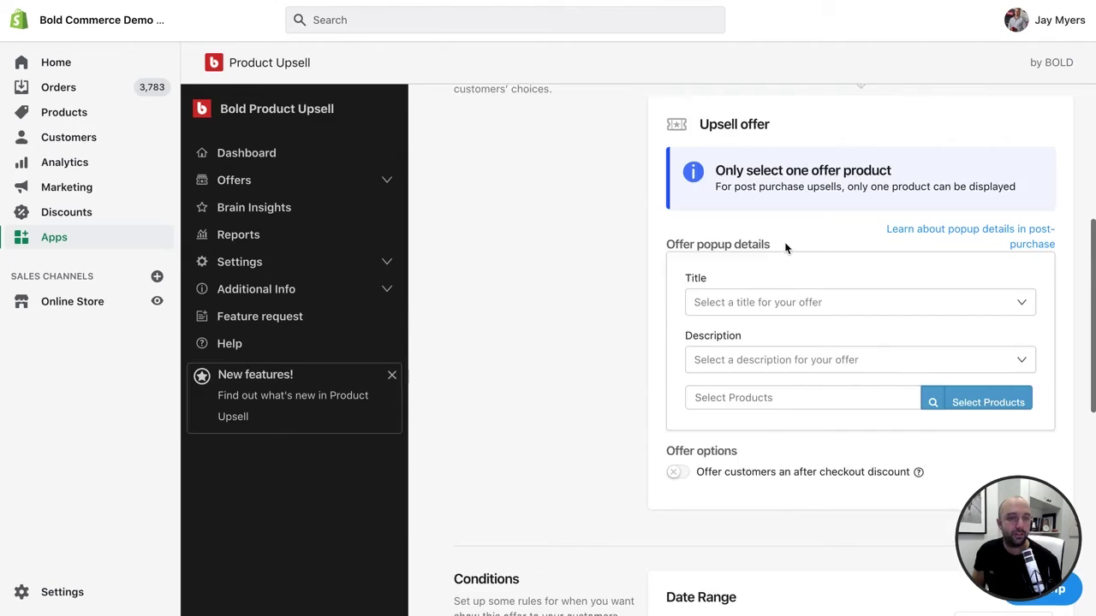
{"action": "left_click", "coordinate": [989, 402]}
{"action": "scroll", "coordinate": [566, 428], "scroll_direction": "down", "scroll_amount": 1}
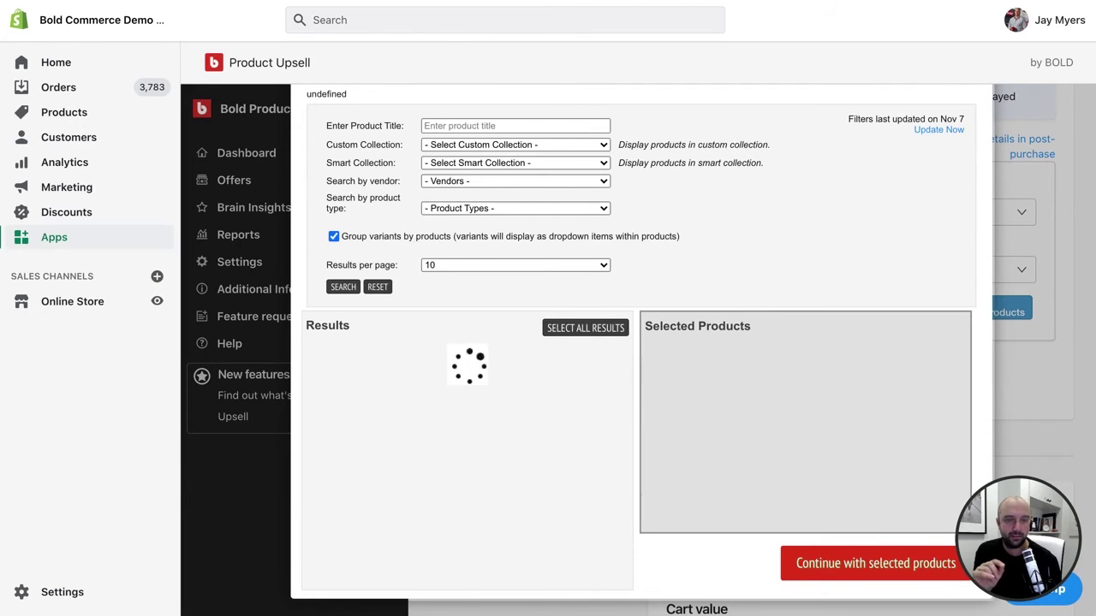
- Add Bold Coffee Topping in the picker, removing Black Boca Coffee Coasters and Bold Coffee Mug
{"action": "left_click", "coordinate": [997, 227]}
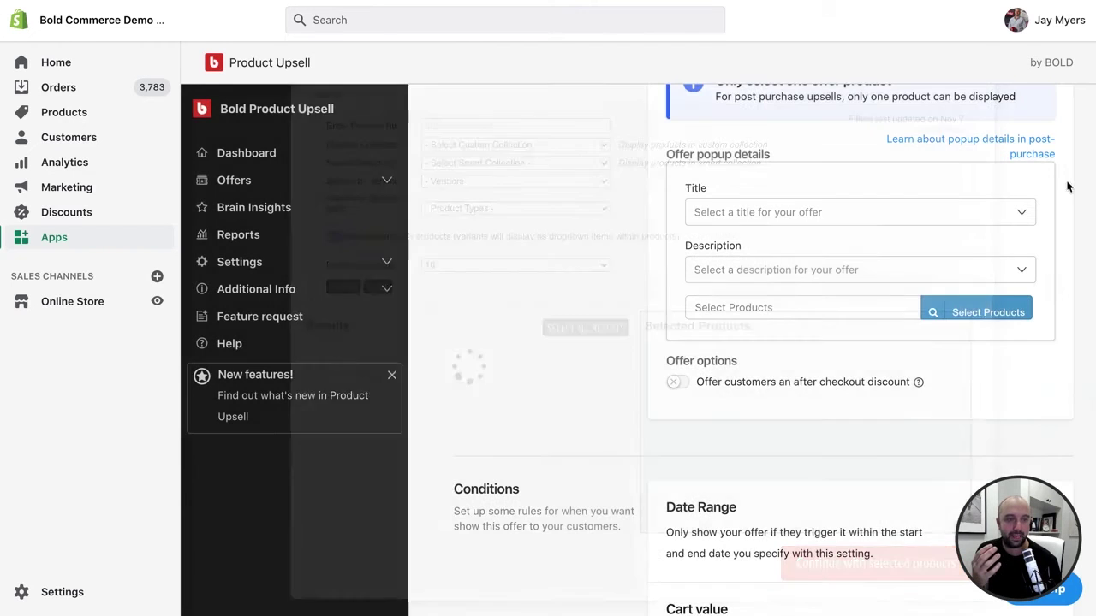
{"action": "scroll", "coordinate": [933, 428], "scroll_direction": "down", "scroll_amount": 1}
{"action": "scroll", "coordinate": [941, 411], "scroll_direction": "up", "scroll_amount": 2}
{"action": "left_click", "coordinate": [978, 372]}
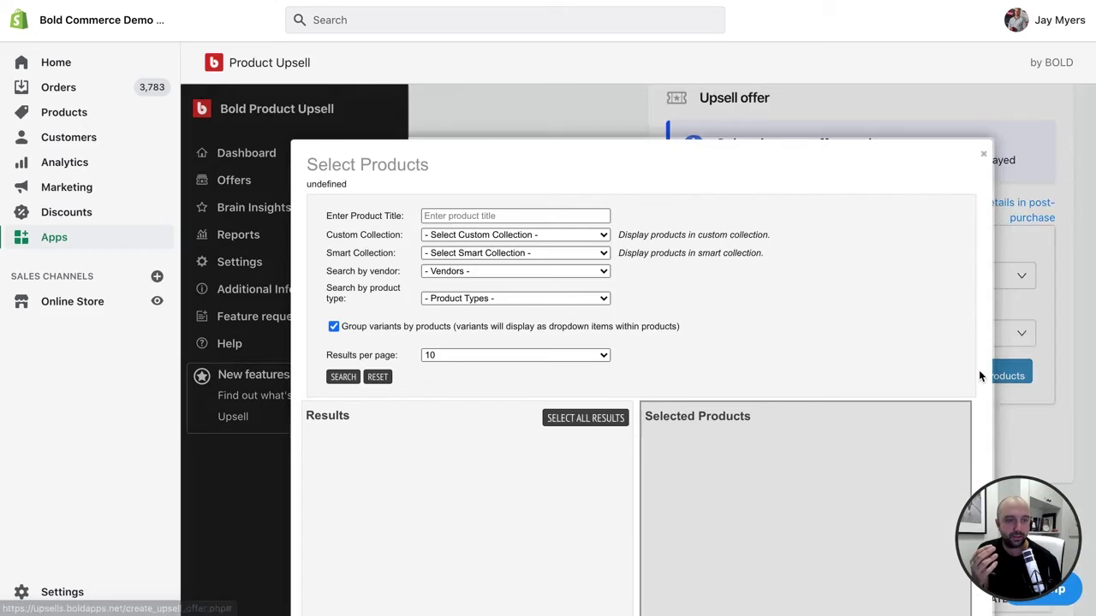
{"action": "scroll", "coordinate": [646, 410], "scroll_direction": "down", "scroll_amount": 2}
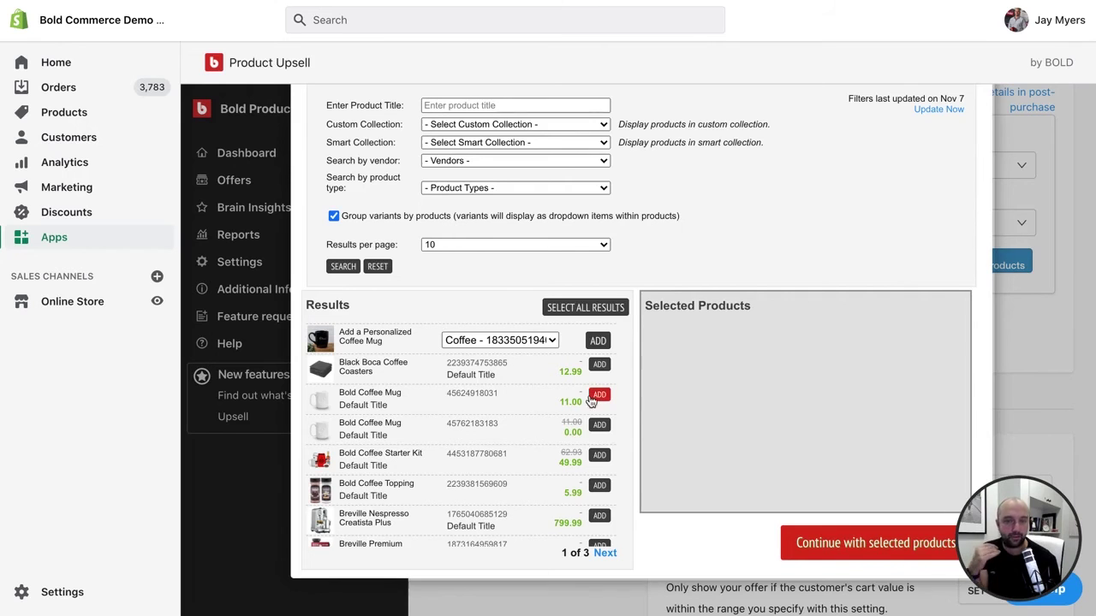
{"action": "left_click", "coordinate": [600, 364]}
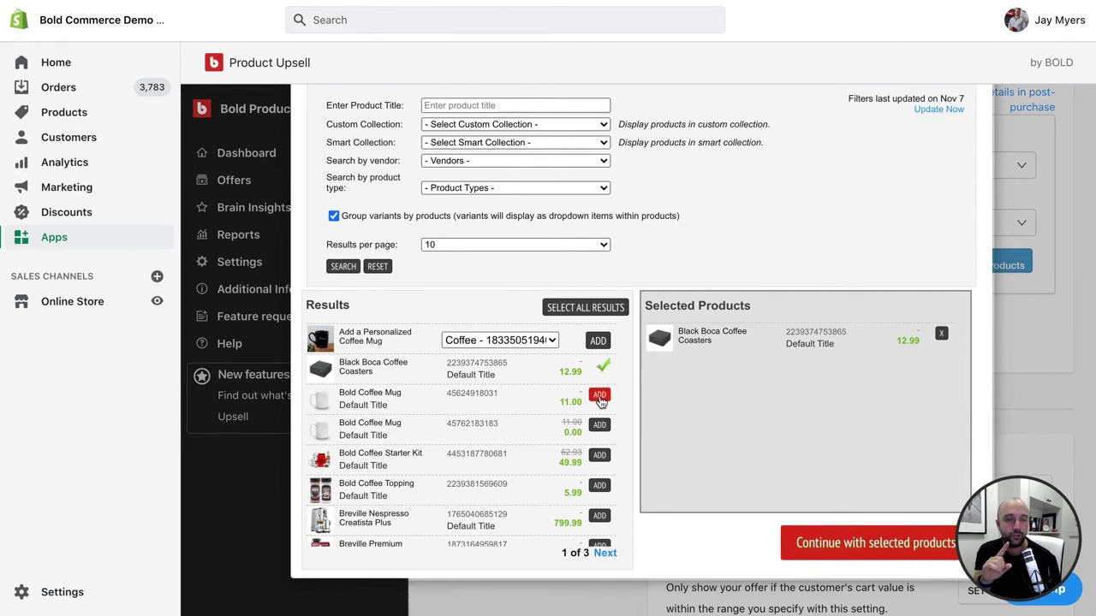
{"action": "left_click", "coordinate": [600, 397]}
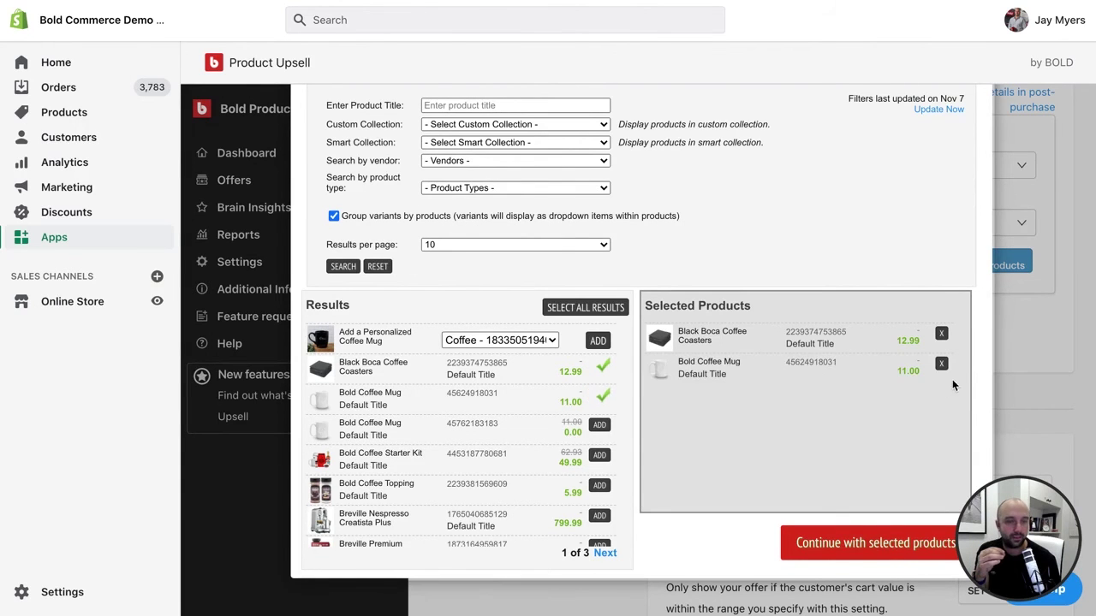
{"action": "left_click", "coordinate": [941, 364]}
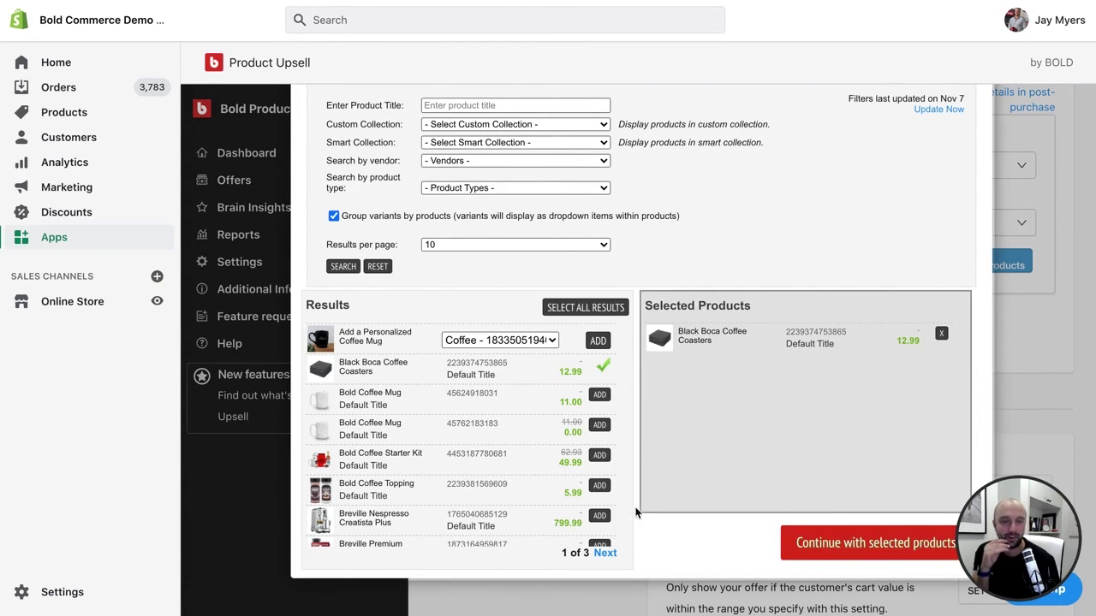
{"action": "left_click", "coordinate": [600, 485]}
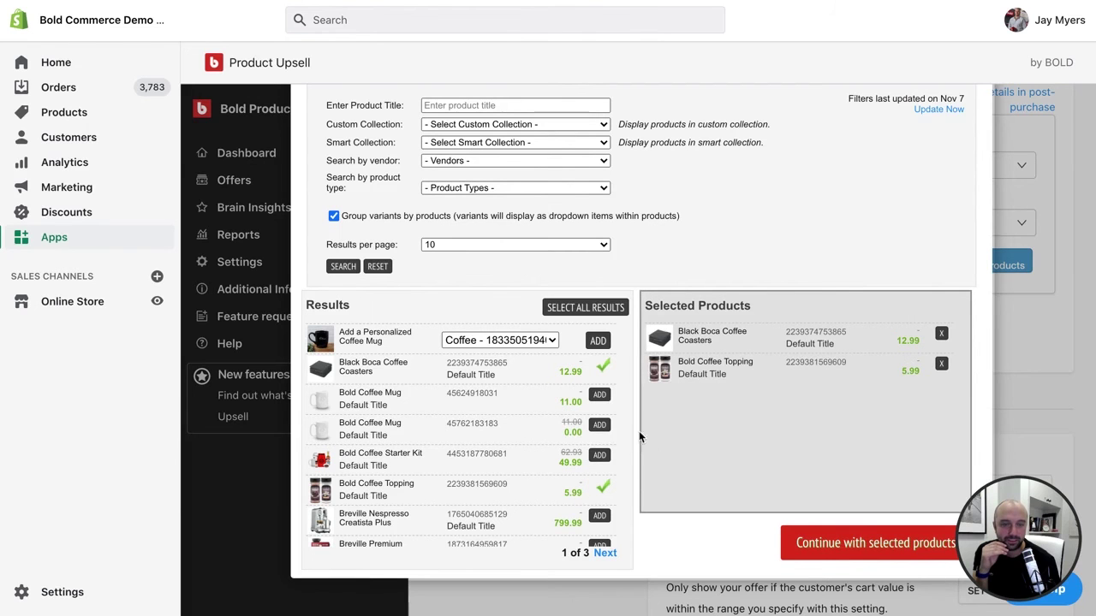
{"action": "left_click", "coordinate": [941, 333]}
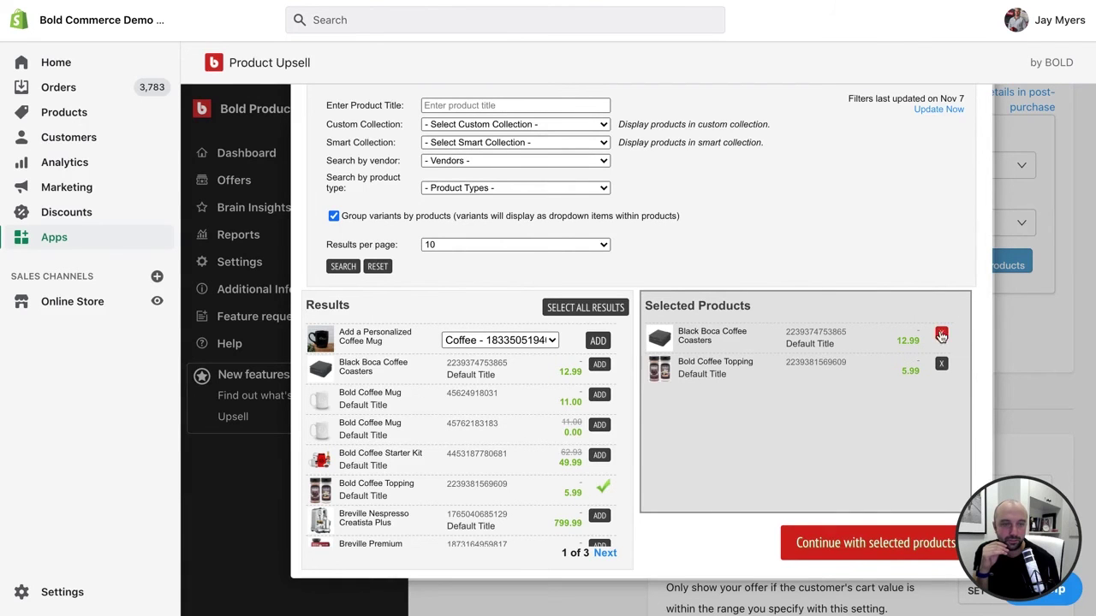
- Confirm the product, then pick title 'We think you might like this' and the crowd-favorite description
{"action": "left_click", "coordinate": [859, 543]}
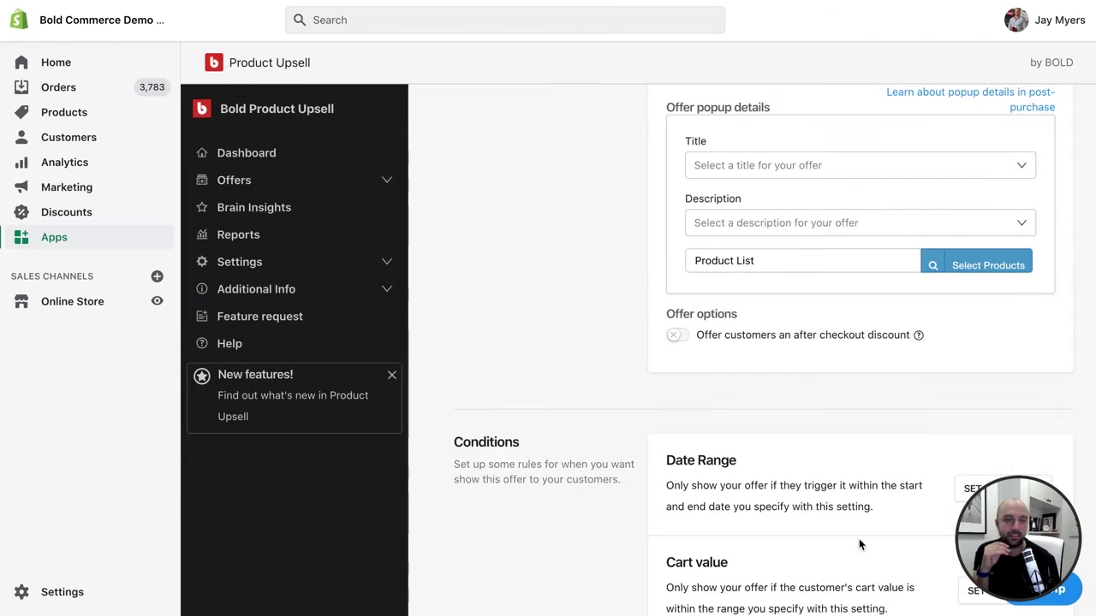
{"action": "left_click", "coordinate": [785, 171]}
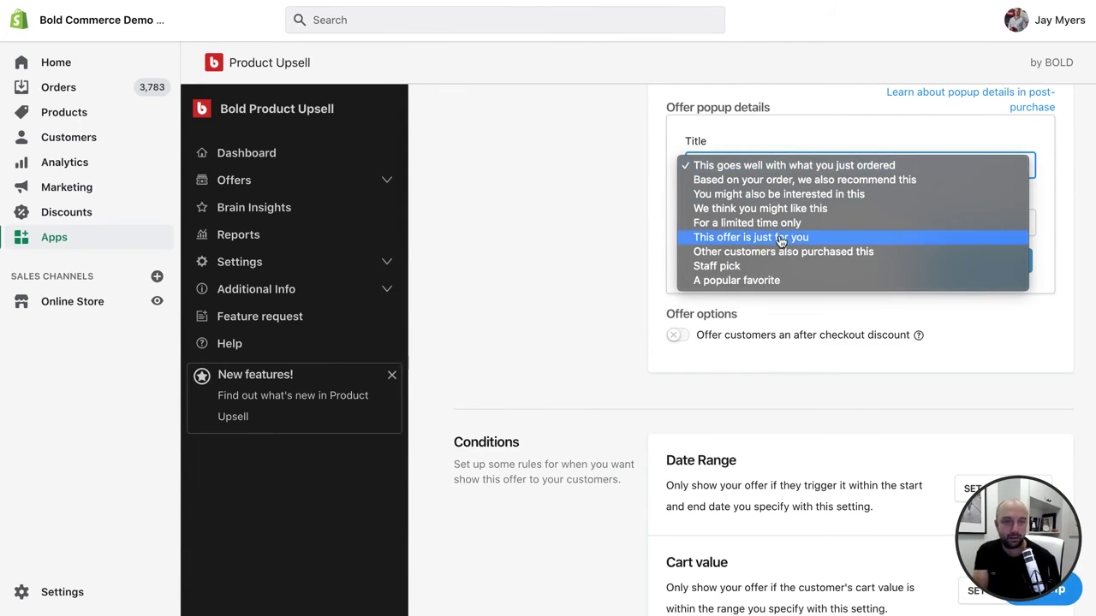
{"action": "left_click", "coordinate": [808, 218]}
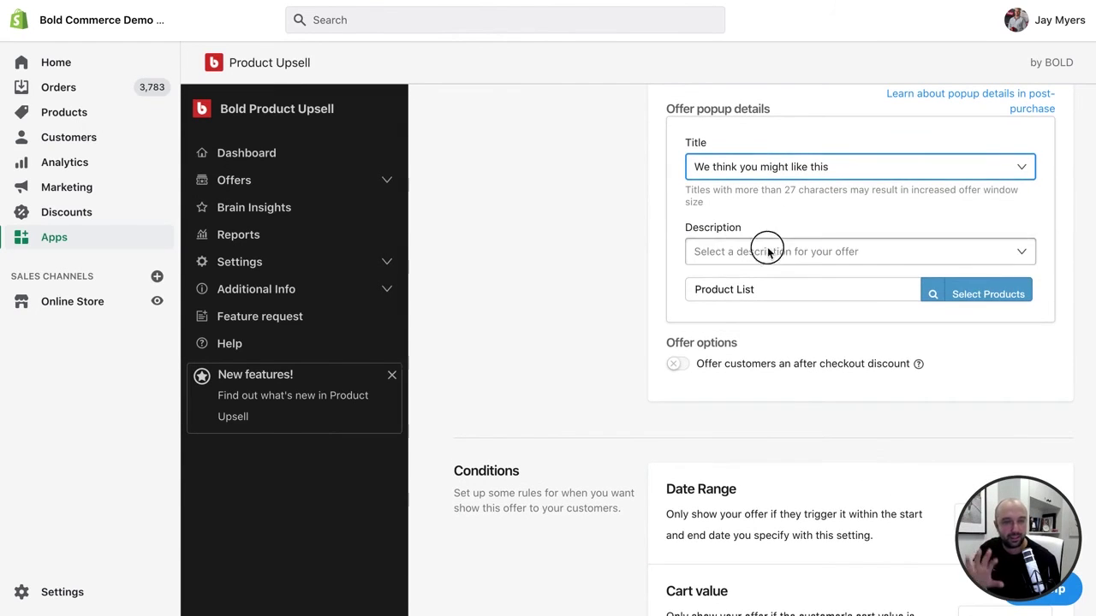
{"action": "left_click", "coordinate": [768, 249]}
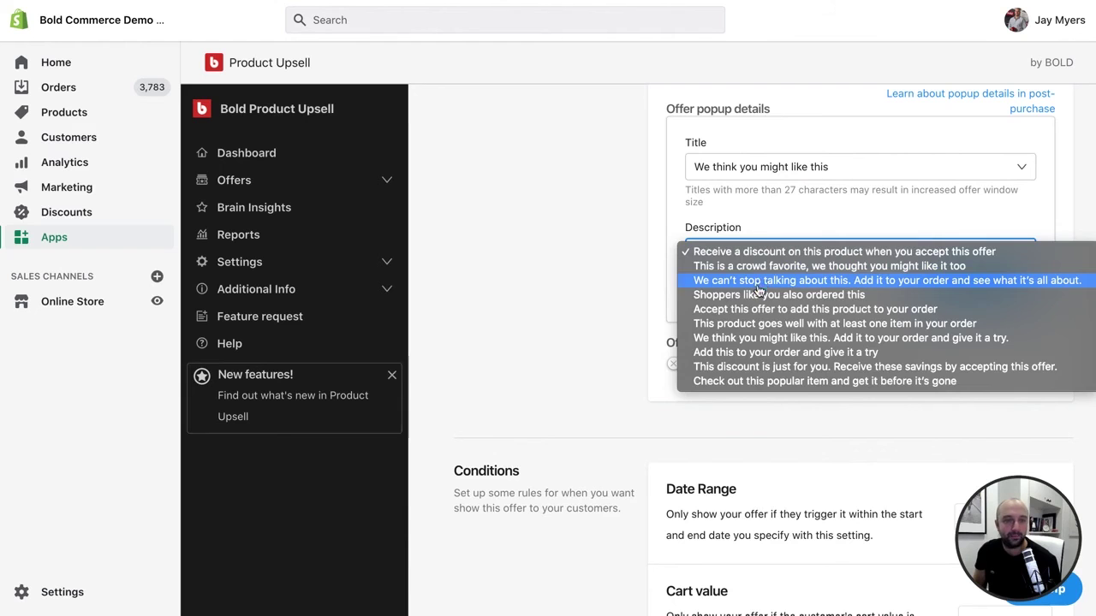
{"action": "left_click", "coordinate": [775, 267]}
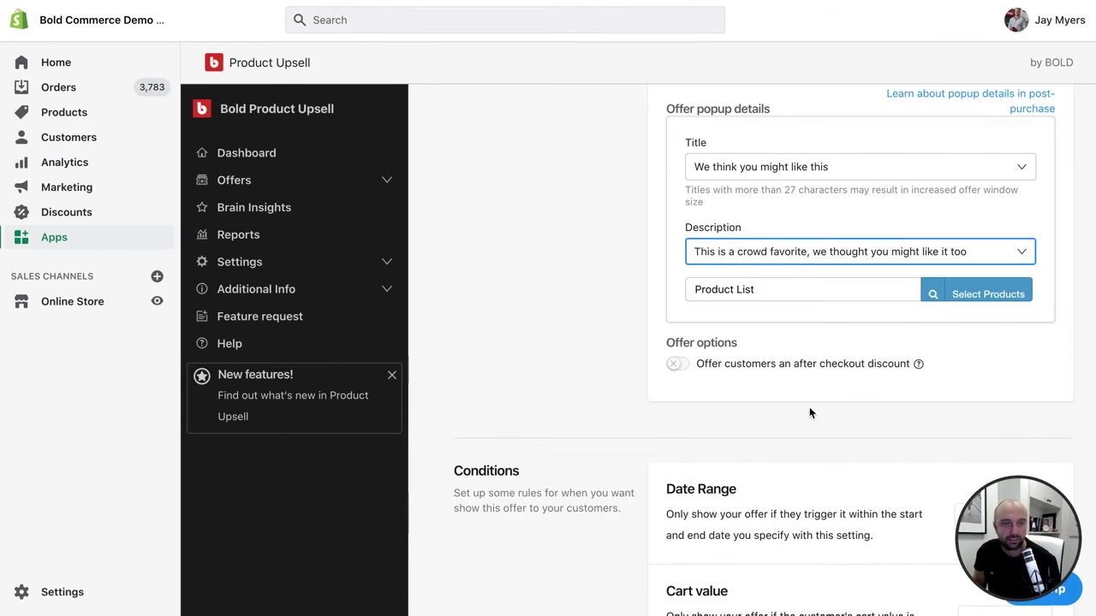
- Turn on the after-checkout discount and set it to $2 off
{"action": "left_click", "coordinate": [688, 365]}
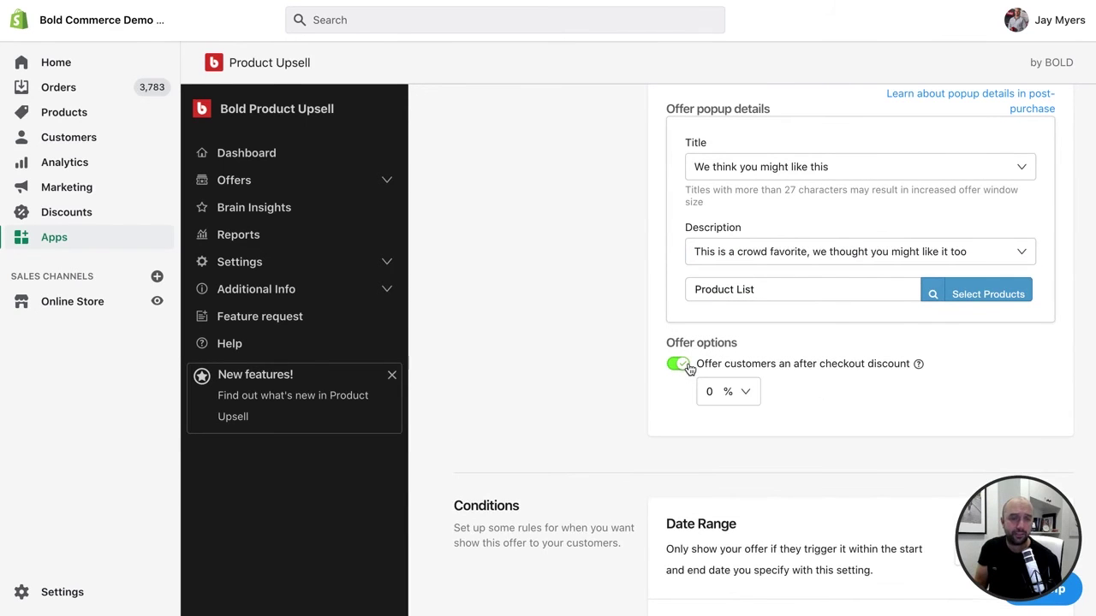
{"action": "left_click", "coordinate": [728, 392]}
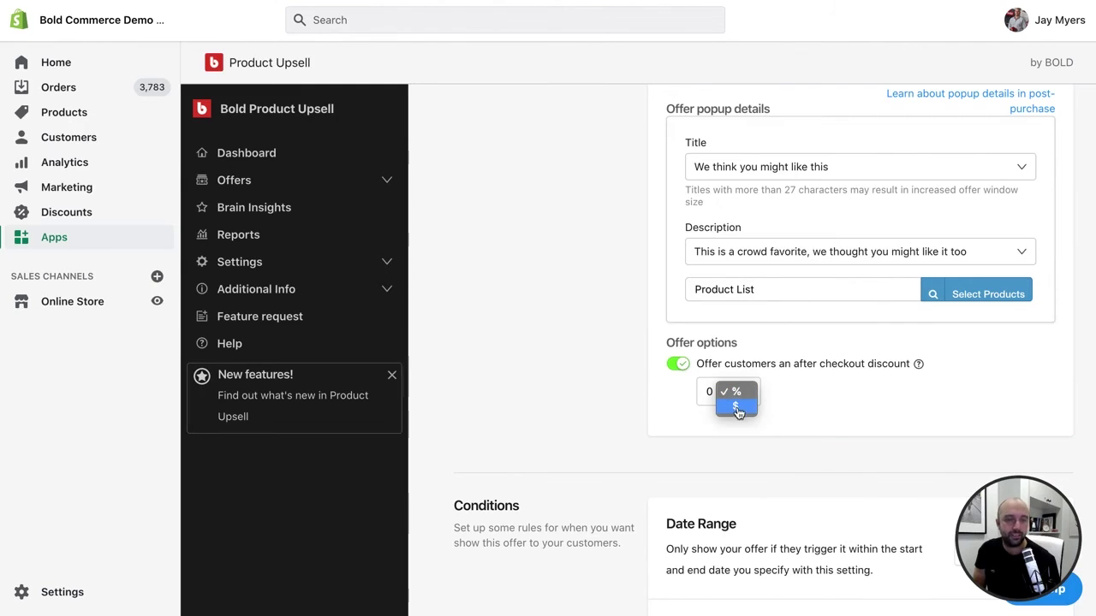
{"action": "left_click", "coordinate": [735, 409]}
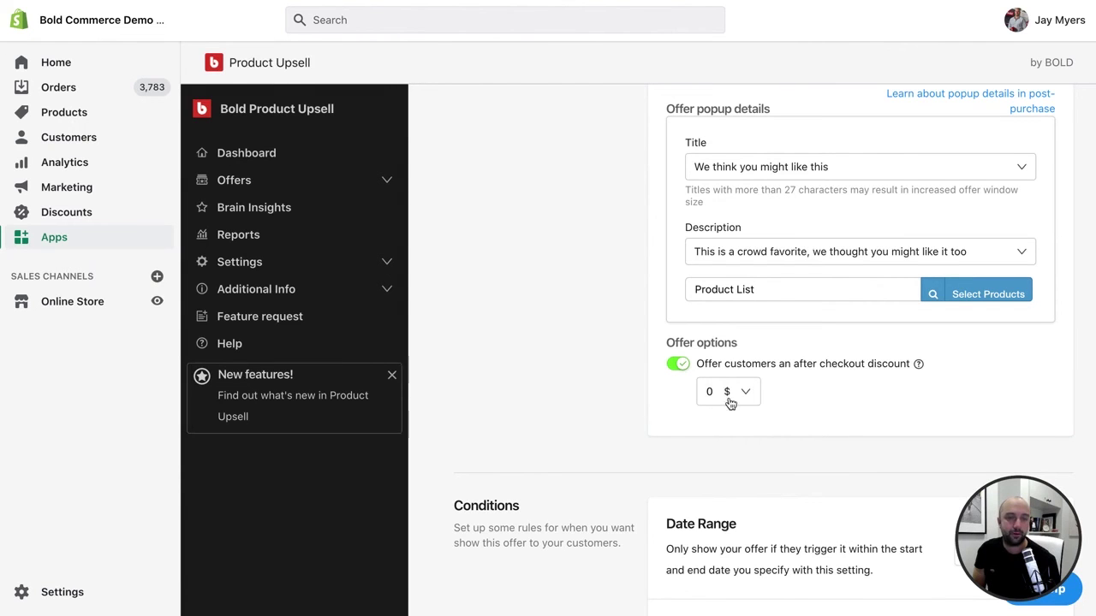
{"action": "type", "text": "2"}
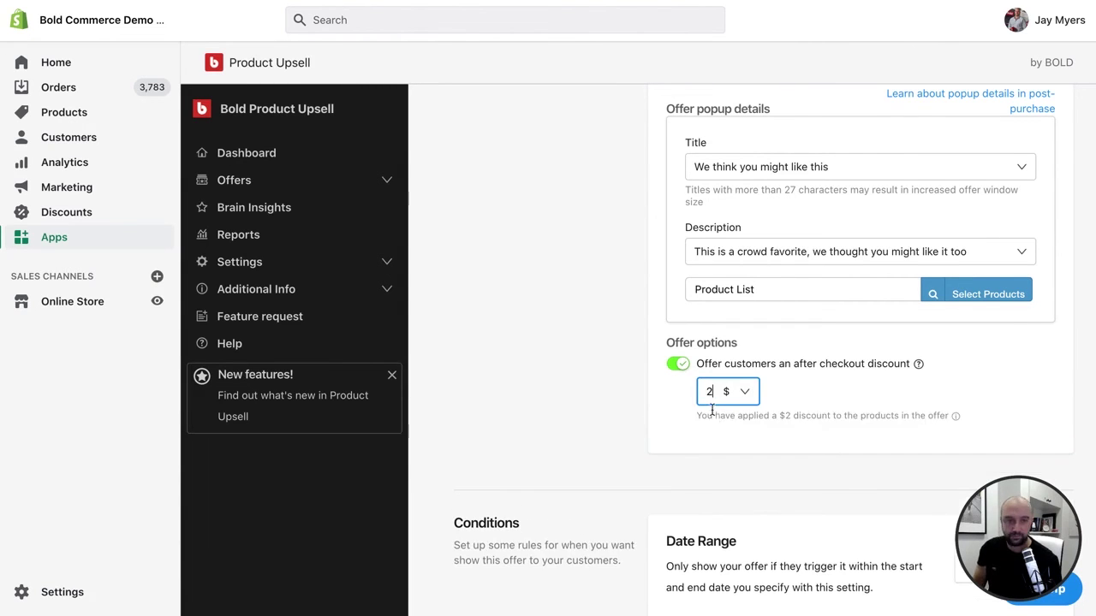
{"action": "scroll", "coordinate": [732, 407], "scroll_direction": "down", "scroll_amount": 2}
{"action": "scroll", "coordinate": [734, 405], "scroll_direction": "down", "scroll_amount": 2}
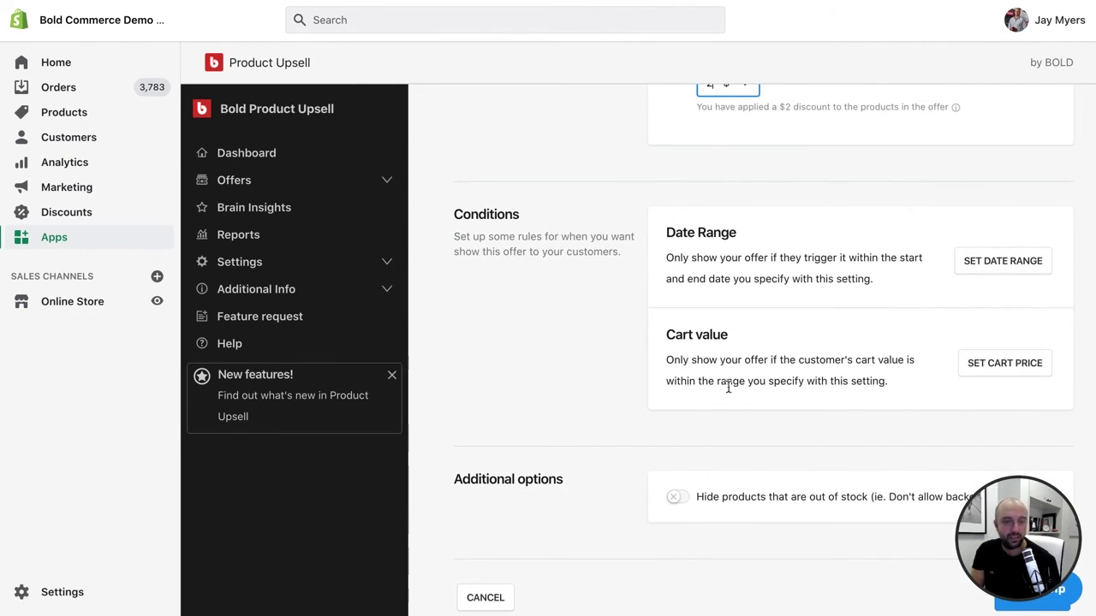
{"action": "scroll", "coordinate": [727, 386], "scroll_direction": "down", "scroll_amount": 1}
- Leave 'Hide products that are out of stock' off and check the $2 discount amount
{"action": "left_click", "coordinate": [676, 439]}
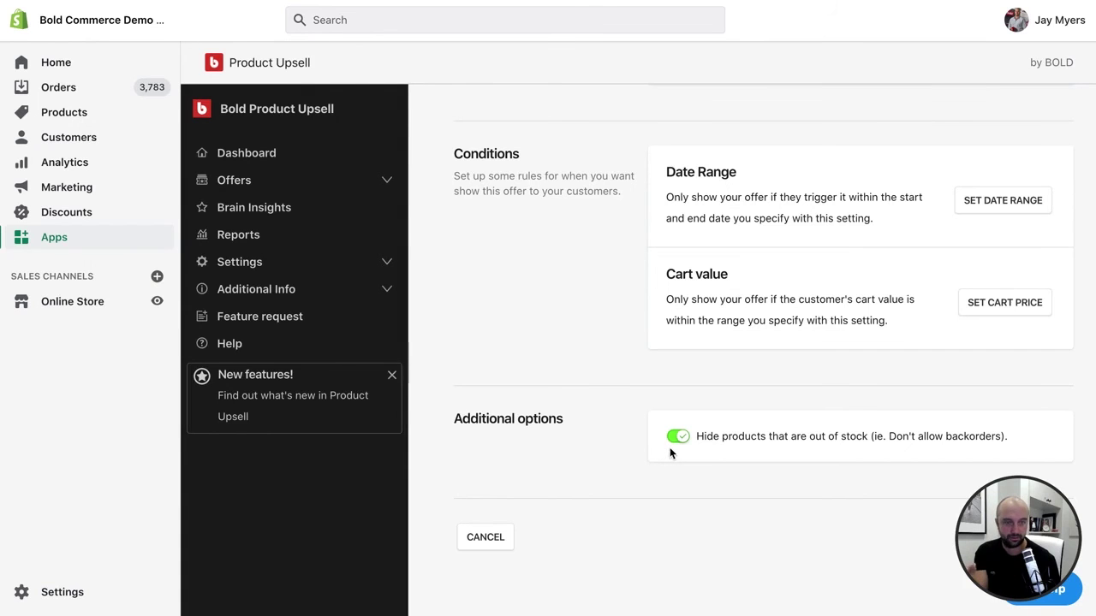
{"action": "left_click", "coordinate": [681, 438]}
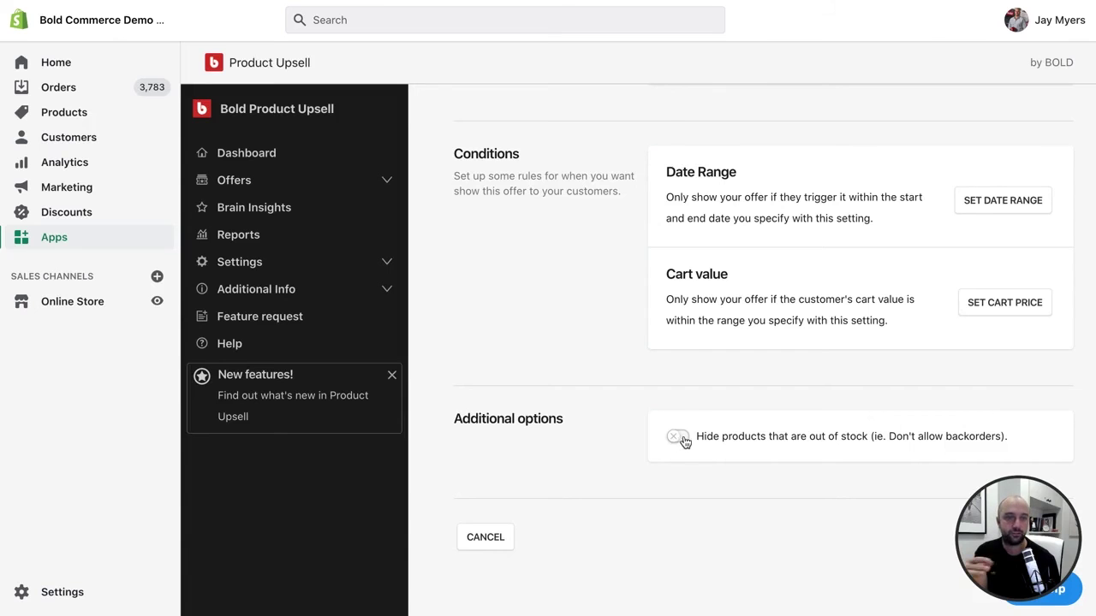
{"action": "scroll", "coordinate": [690, 436], "scroll_direction": "up", "scroll_amount": 3}
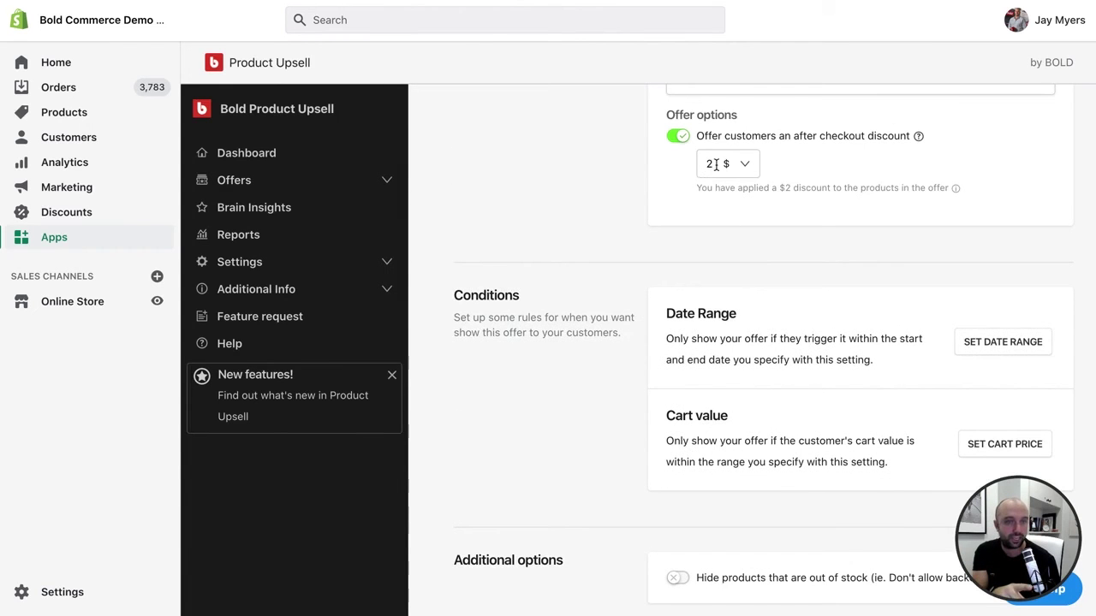
{"action": "left_click_drag", "start_coordinate": [716, 165], "coordinate": [700, 165]}
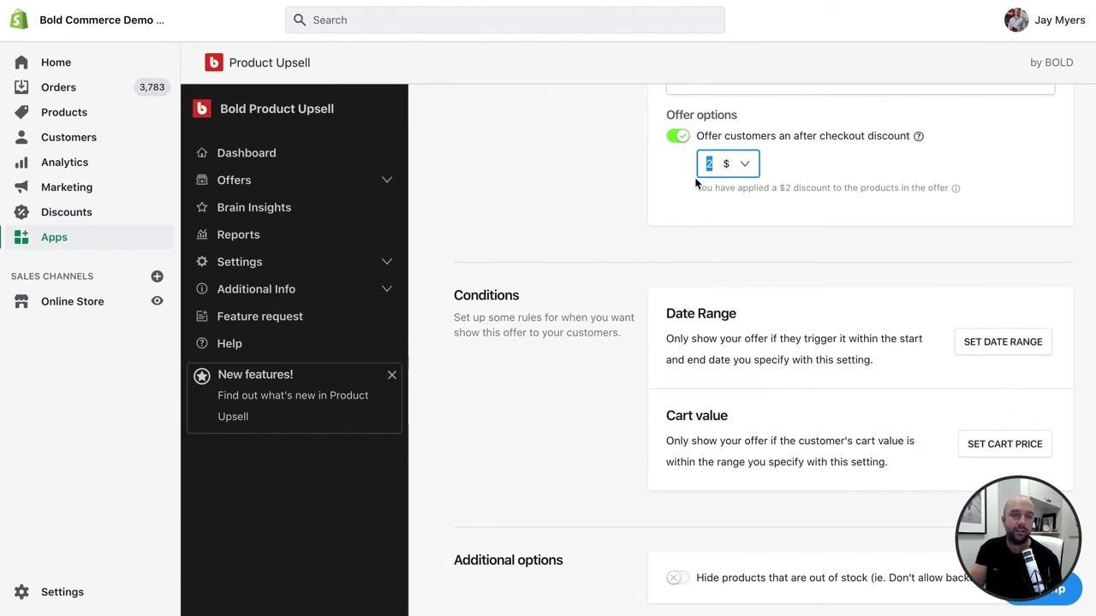
- Save the offer, dismissing the Post Purchase Offer reminder with Dismiss & Save
{"action": "scroll", "coordinate": [700, 175], "scroll_direction": "down", "scroll_amount": 4}
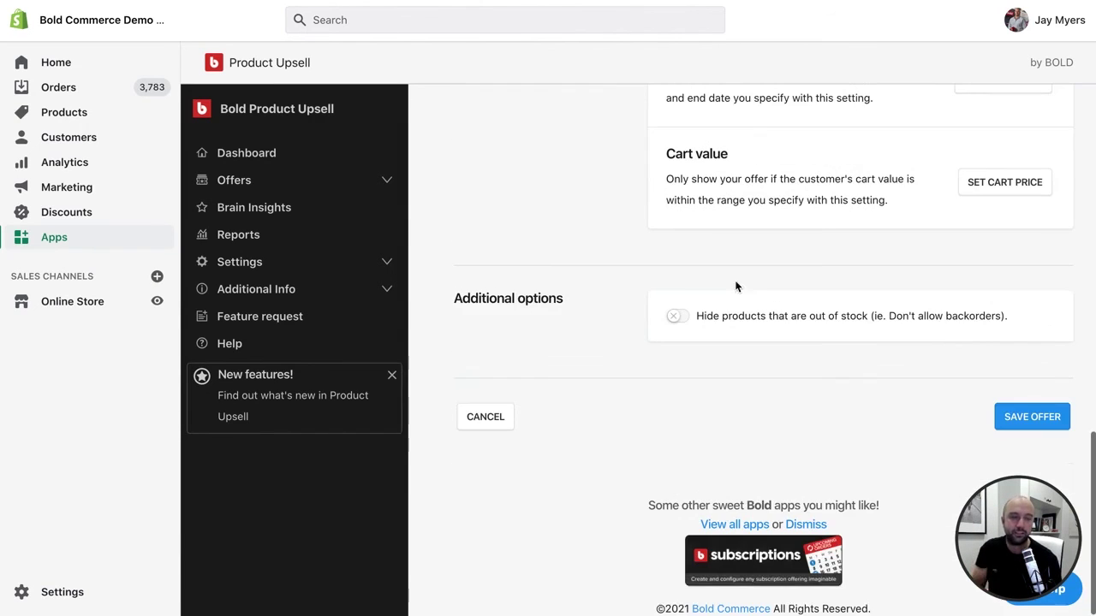
{"action": "left_click", "coordinate": [1053, 419]}
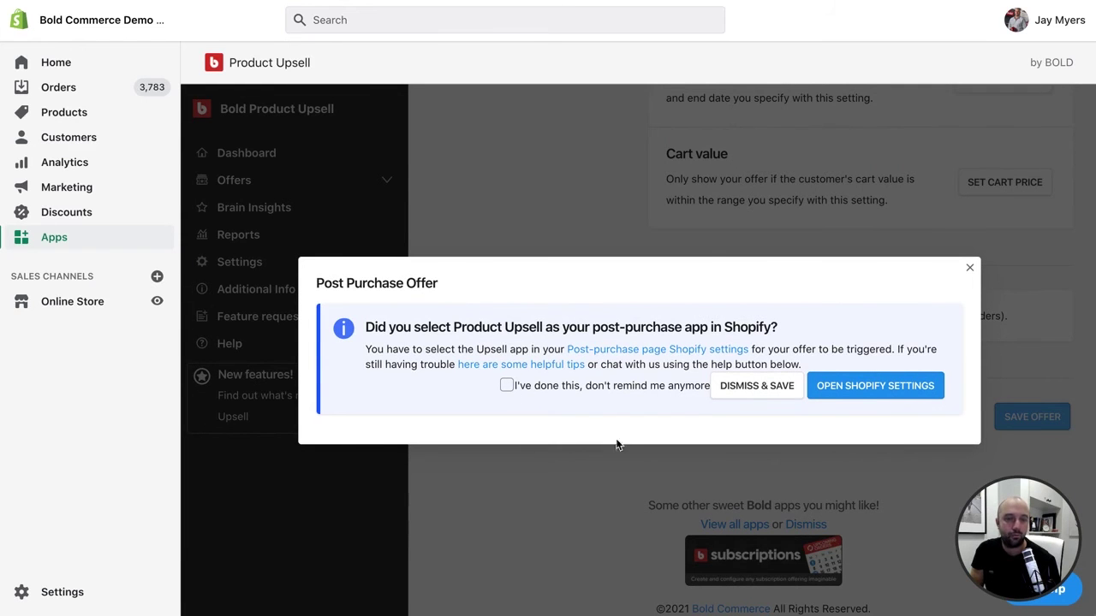
{"action": "left_click", "coordinate": [756, 386]}
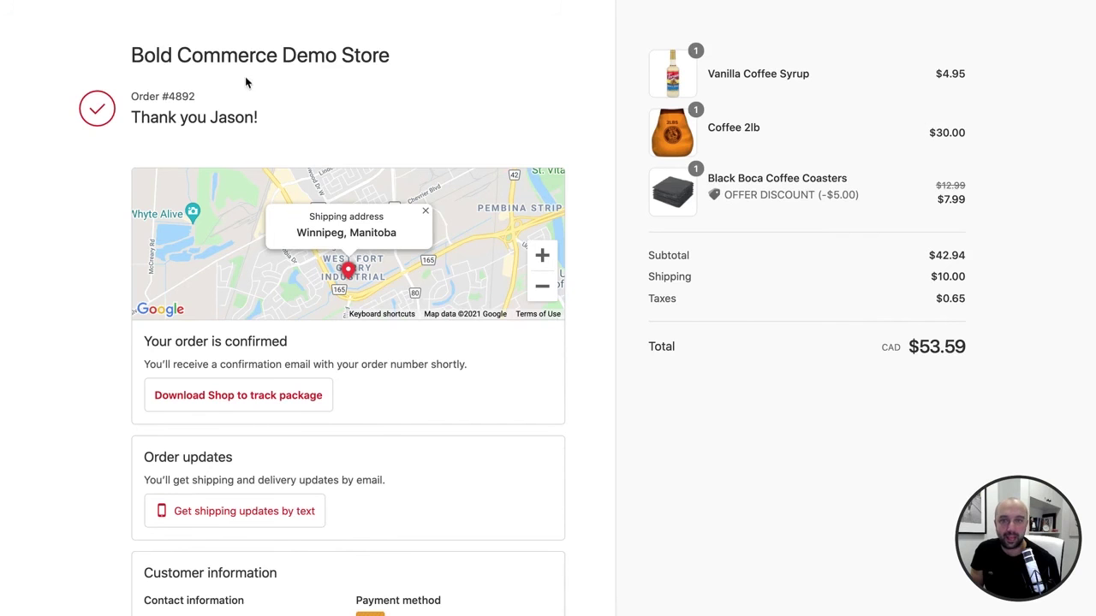
- On the demo store's cross-sell example page, add the Breville Nespresso Creatista Plus to the cart
{"action": "left_click", "coordinate": [219, 45]}
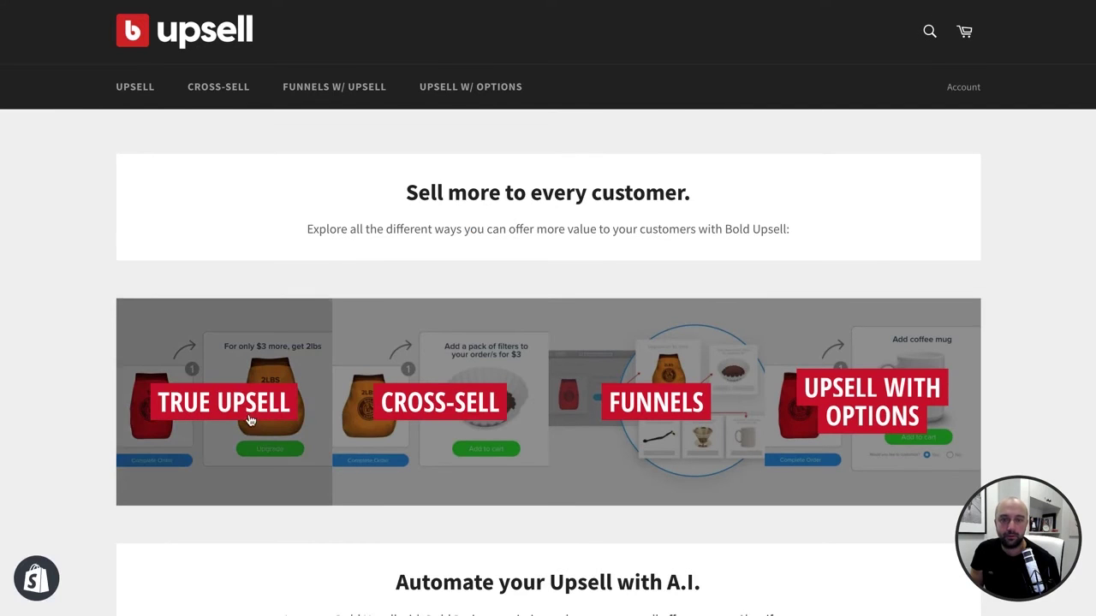
{"action": "left_click", "coordinate": [411, 411]}
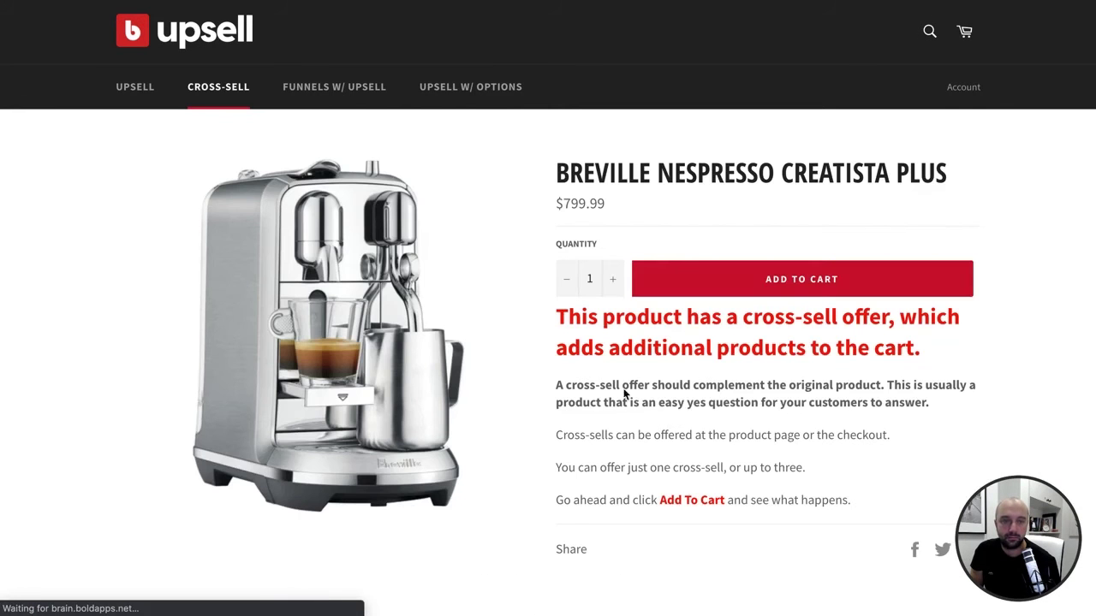
{"action": "left_click", "coordinate": [724, 282]}
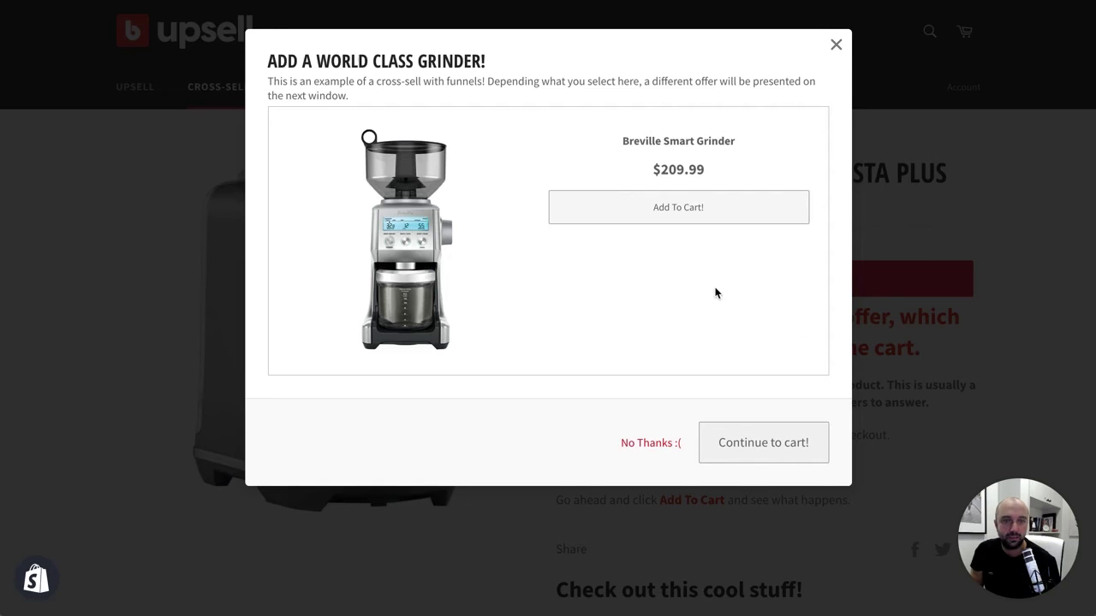
- Accept the grinder offer, decline the espresso beans, and add the Set Of 2 Espresso Glasses
{"action": "left_click", "coordinate": [702, 215]}
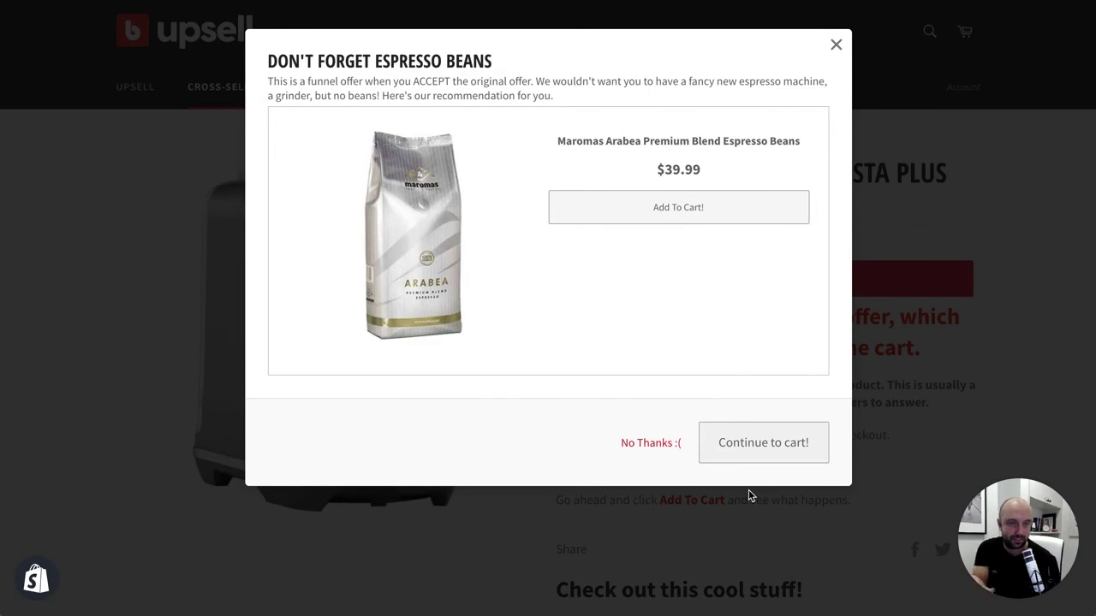
{"action": "left_click", "coordinate": [741, 213]}
{"action": "left_click", "coordinate": [652, 443]}
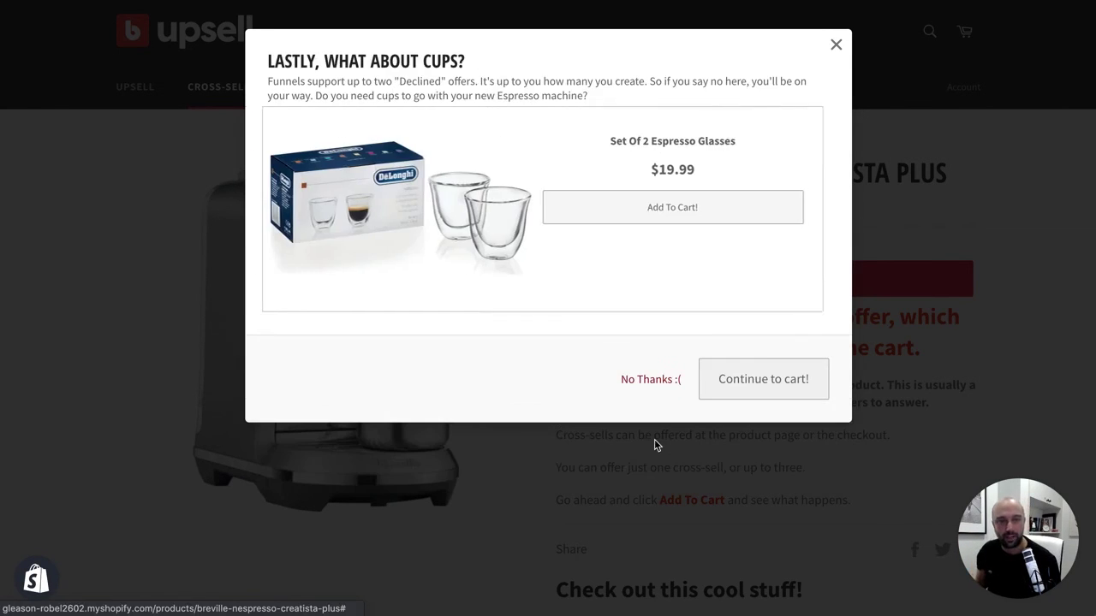
{"action": "left_click", "coordinate": [721, 217]}
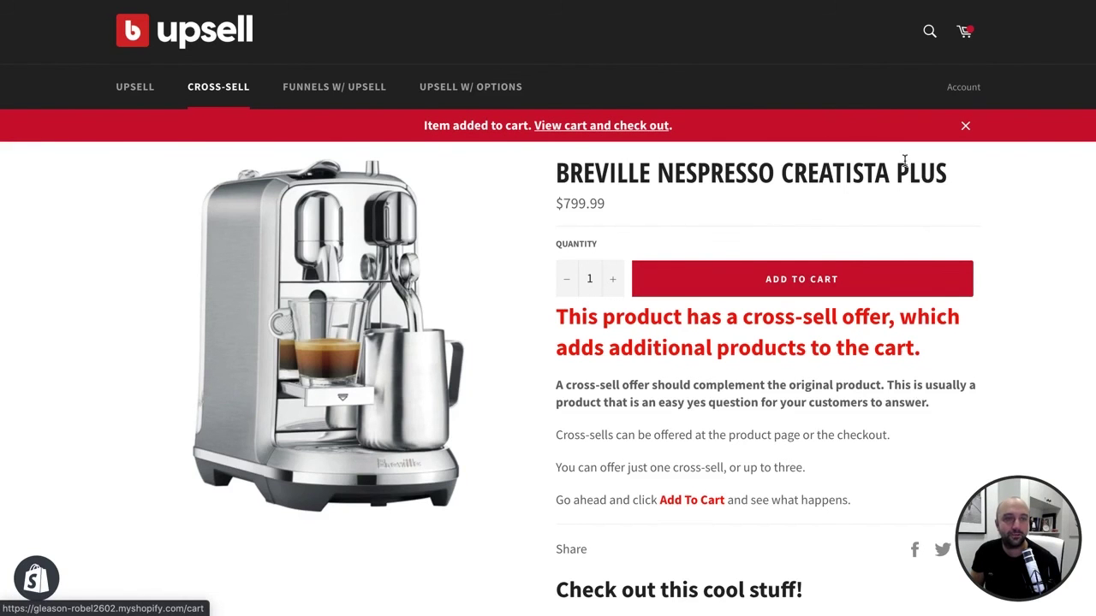
- Check out from the cart, adding Vanilla Coffee Syrup from the cross-sell offer
{"action": "left_click", "coordinate": [964, 33]}
{"action": "scroll", "coordinate": [897, 484], "scroll_direction": "down", "scroll_amount": 1}
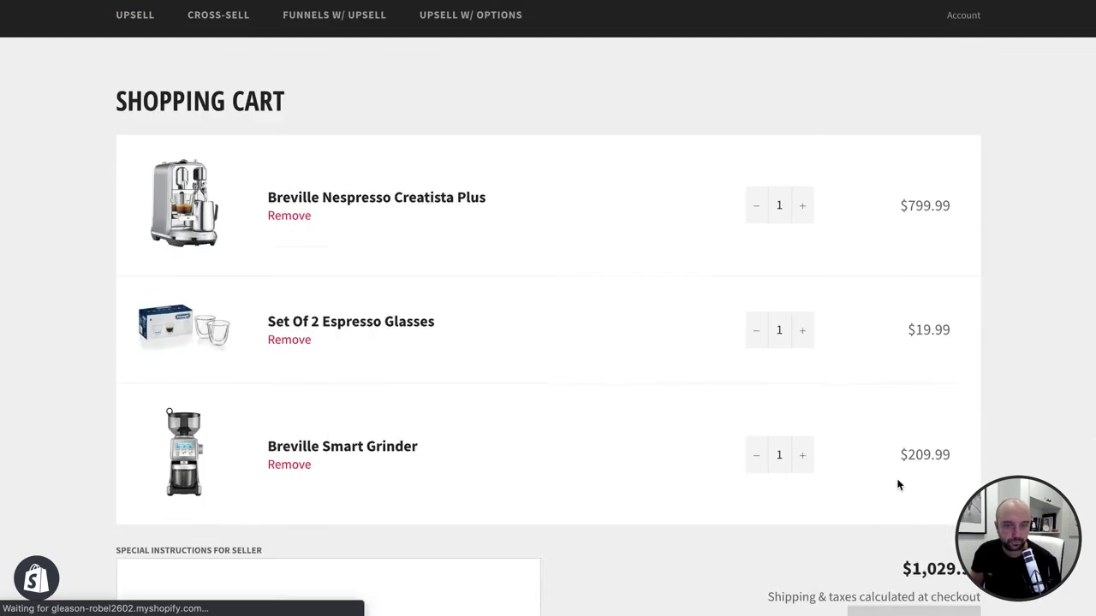
{"action": "scroll", "coordinate": [907, 505], "scroll_direction": "down", "scroll_amount": 2}
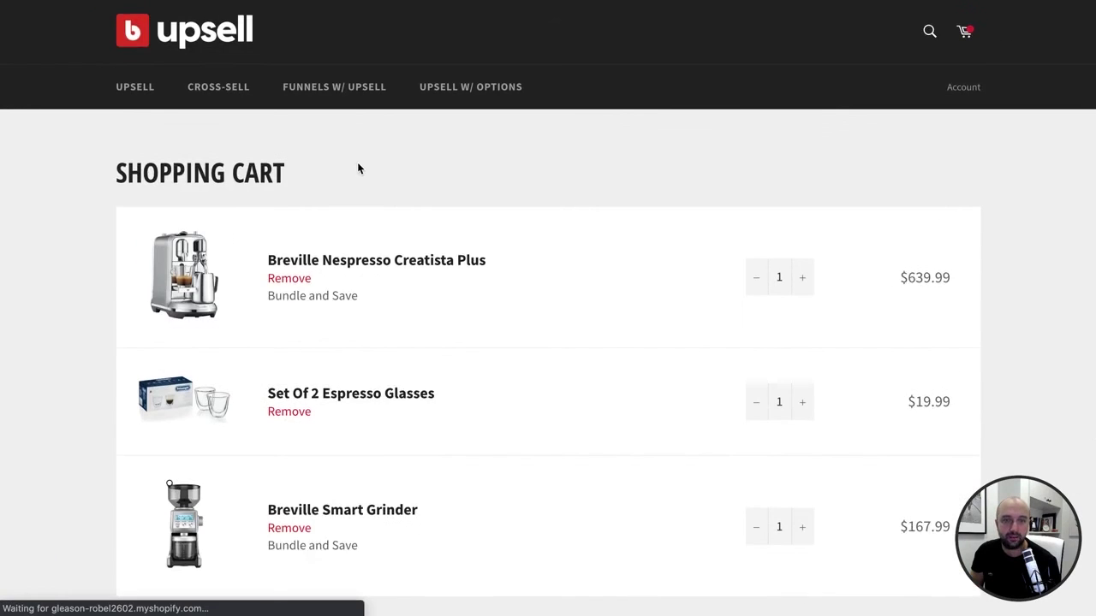
{"action": "scroll", "coordinate": [616, 259], "scroll_direction": "down", "scroll_amount": 4}
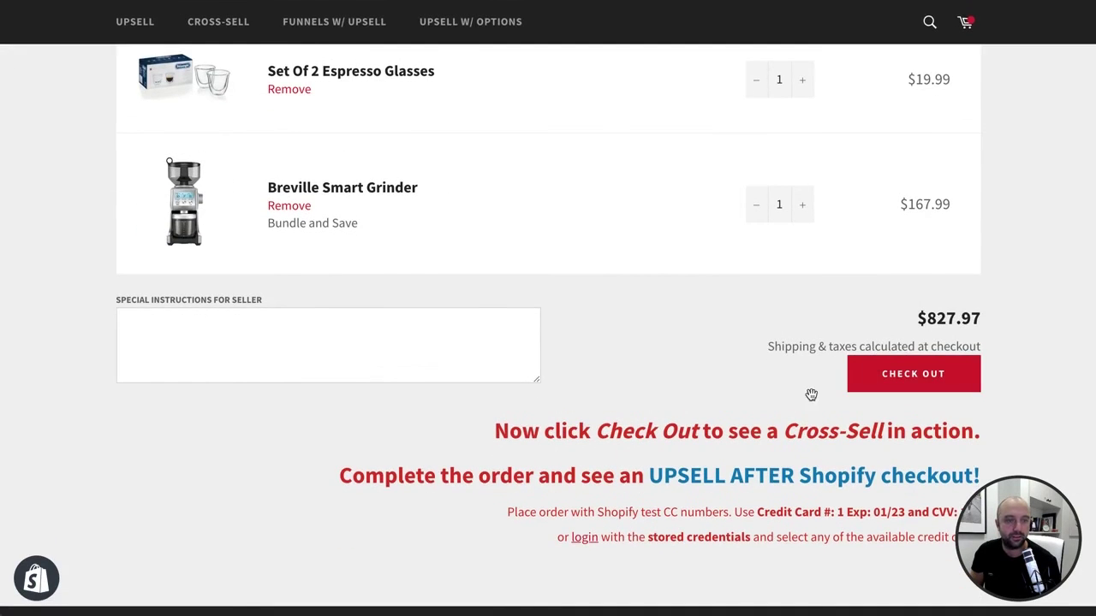
{"action": "left_click", "coordinate": [849, 387]}
{"action": "left_click", "coordinate": [734, 313]}
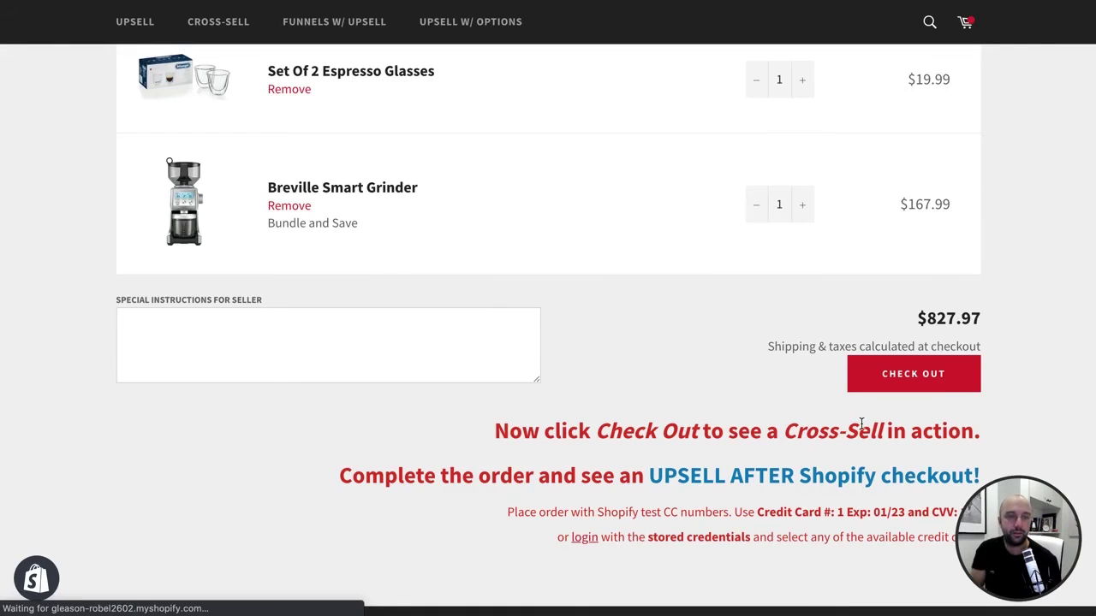
{"action": "left_click", "coordinate": [963, 387]}
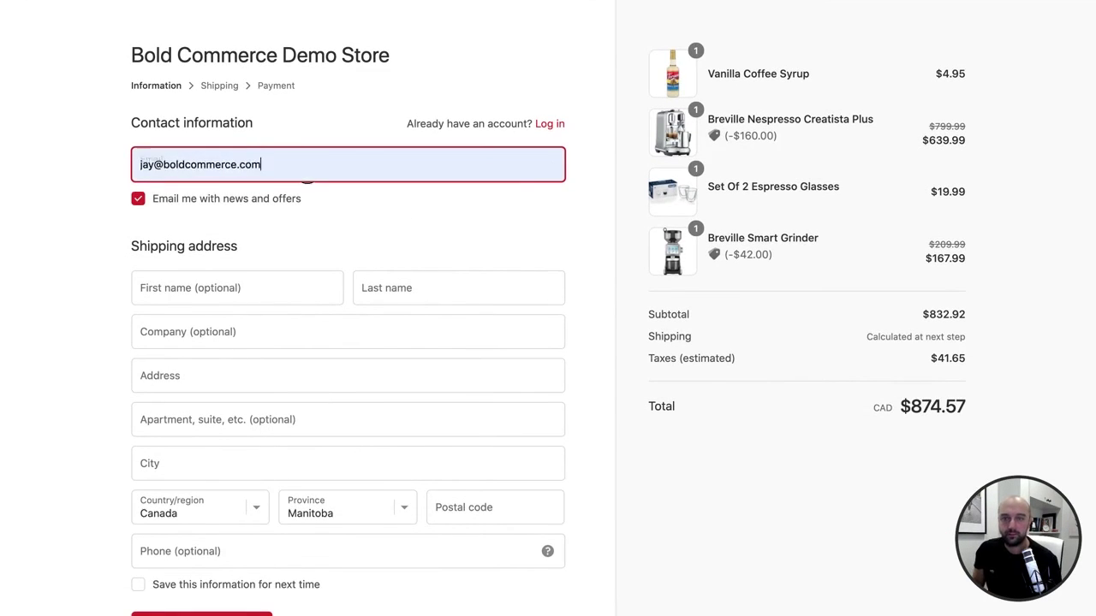
- Continue past the autofilled contact and shipping details to the payment step
{"action": "scroll", "coordinate": [227, 522], "scroll_direction": "down", "scroll_amount": 3}
{"action": "left_click", "coordinate": [227, 519]}
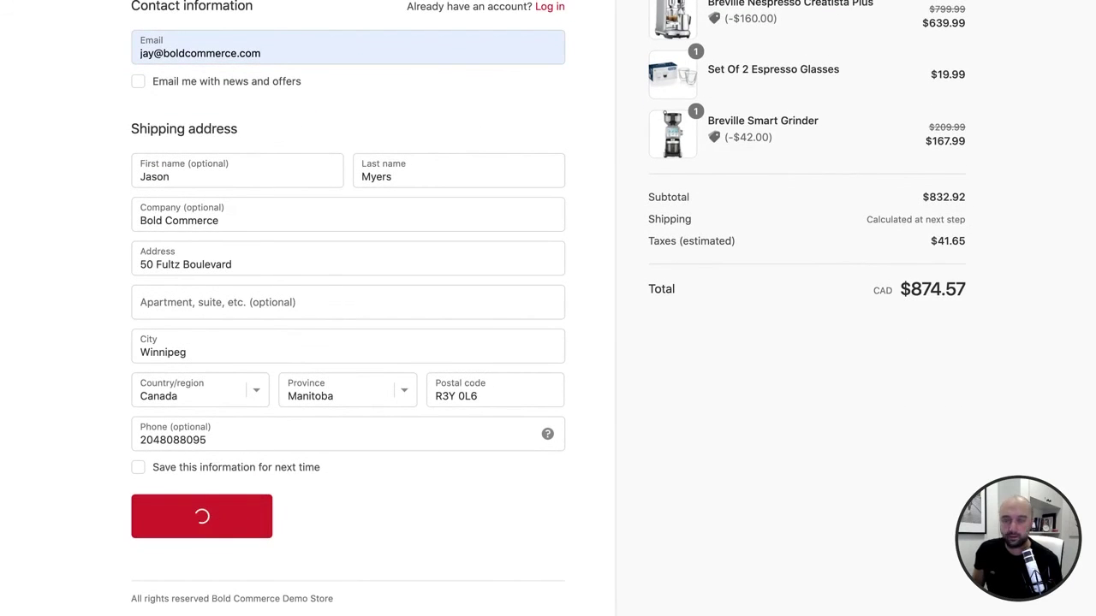
{"action": "left_click", "coordinate": [192, 338]}
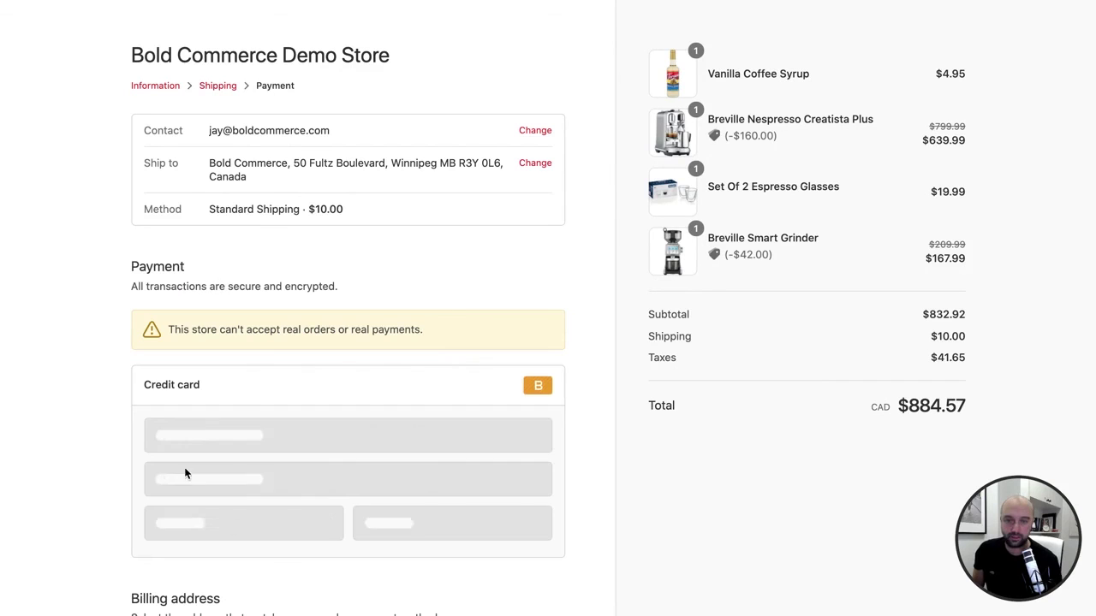
- Enter the test card number, cardholder name, expiry 12/23 and security code 123
{"action": "left_click", "coordinate": [193, 436]}
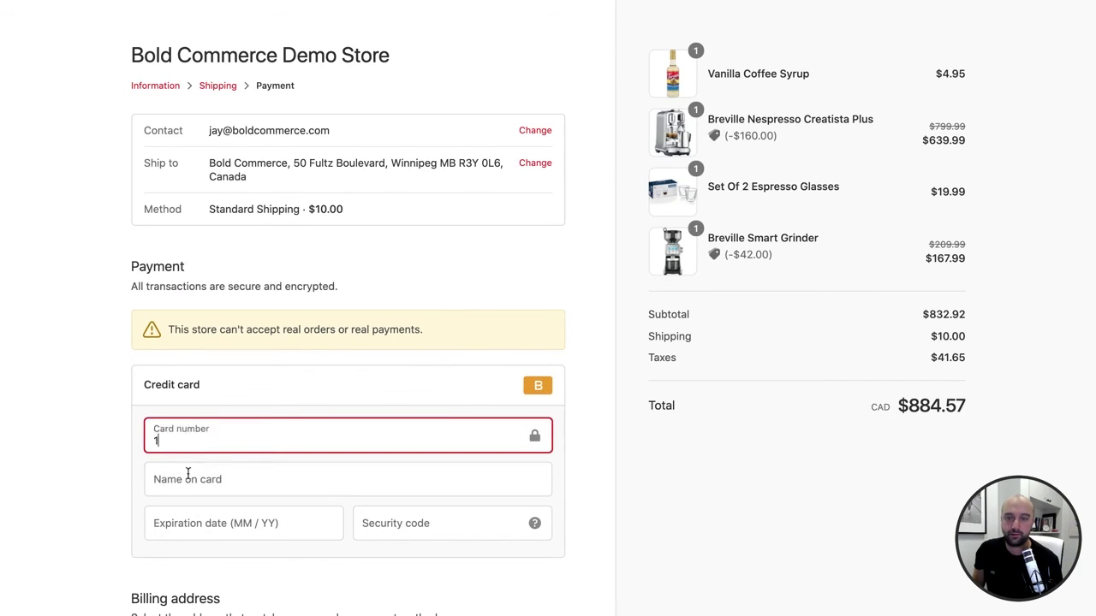
{"action": "left_click", "coordinate": [187, 478]}
{"action": "left_click", "coordinate": [207, 312]}
{"action": "left_click", "coordinate": [224, 521]}
{"action": "type", "text": "1223"}
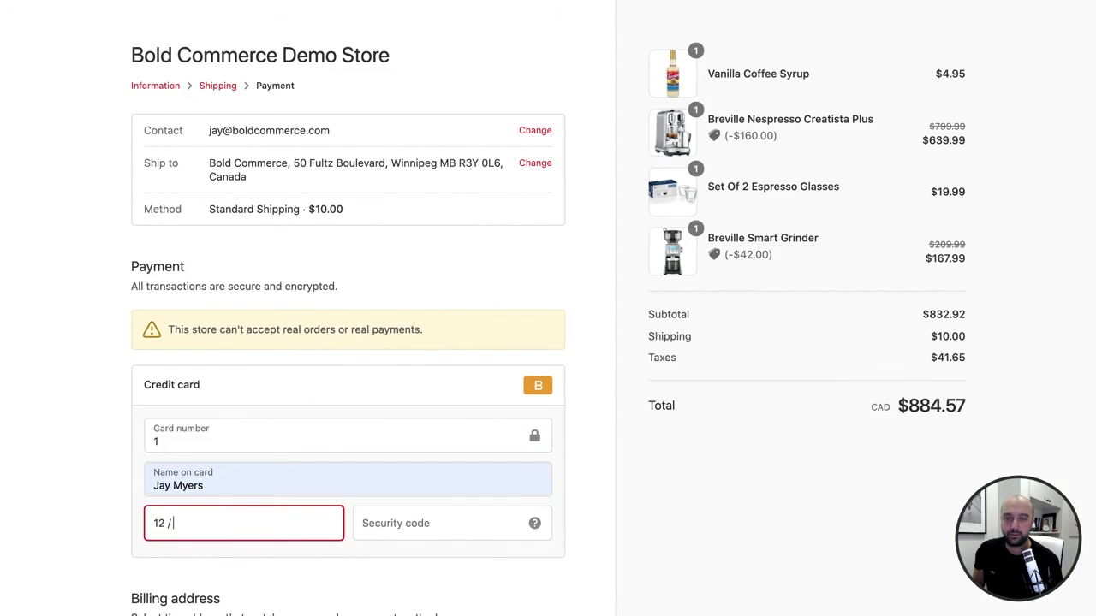
{"action": "left_click", "coordinate": [387, 535]}
{"action": "type", "text": "123"}
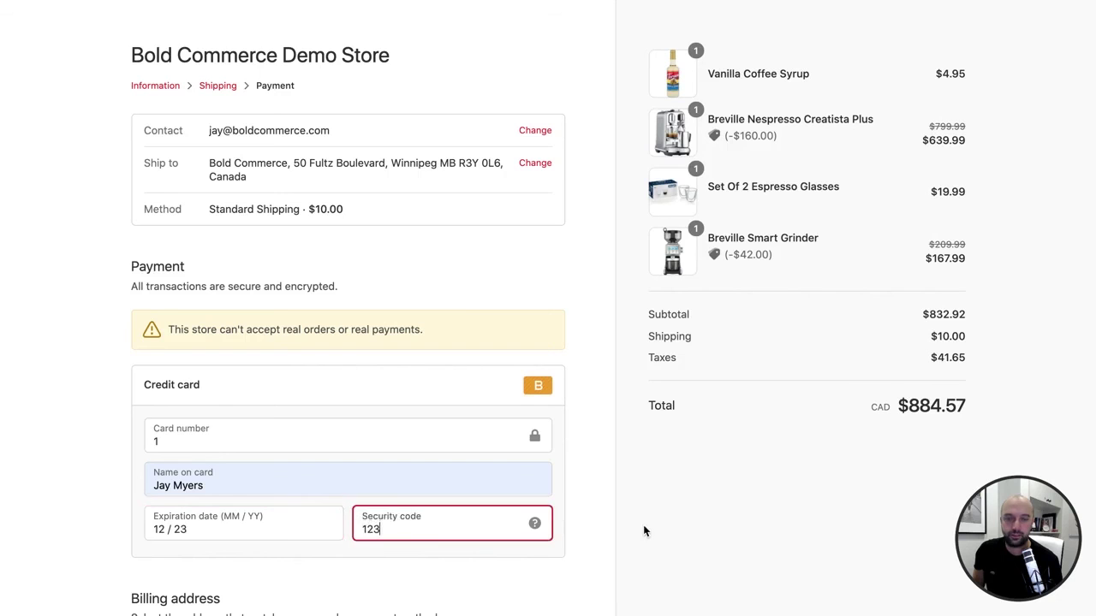
{"action": "scroll", "coordinate": [342, 428], "scroll_direction": "down", "scroll_amount": 5}
- Pay for the order, then add Bold Coffee Topping at $3.99 (down from $5.99)
{"action": "left_click", "coordinate": [173, 545]}
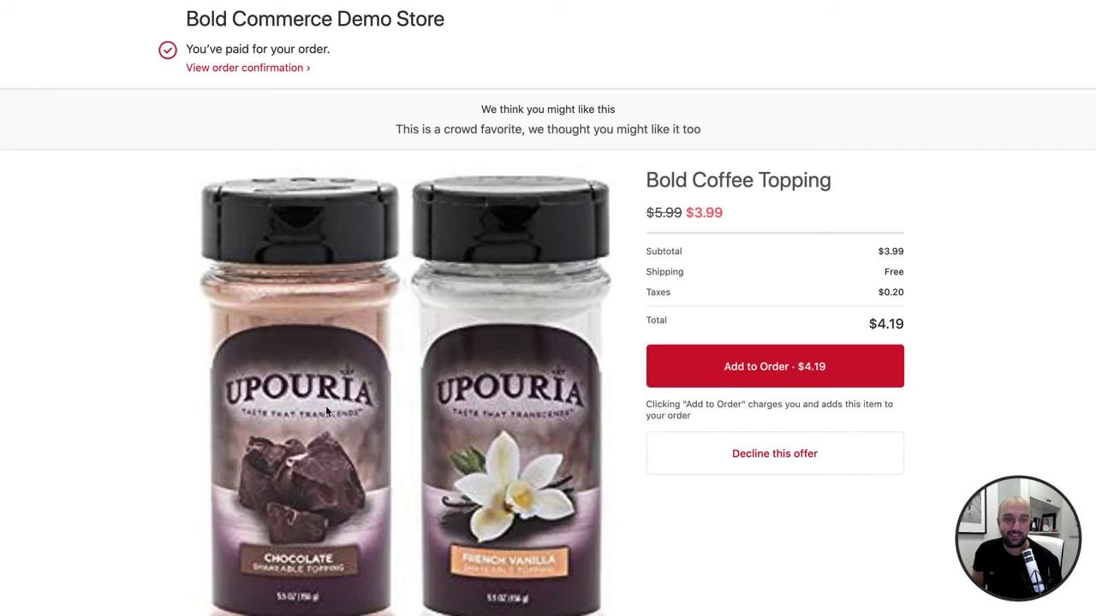
{"action": "scroll", "coordinate": [431, 418], "scroll_direction": "down", "scroll_amount": 3}
{"action": "scroll", "coordinate": [741, 517], "scroll_direction": "up", "scroll_amount": 3}
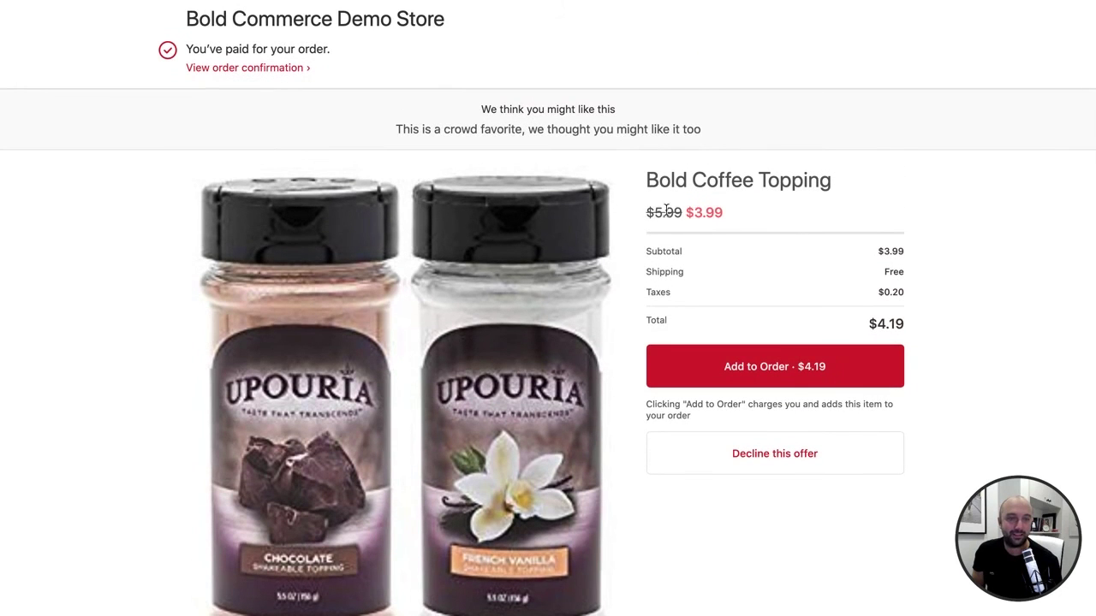
{"action": "left_click_drag", "start_coordinate": [656, 213], "coordinate": [767, 217]}
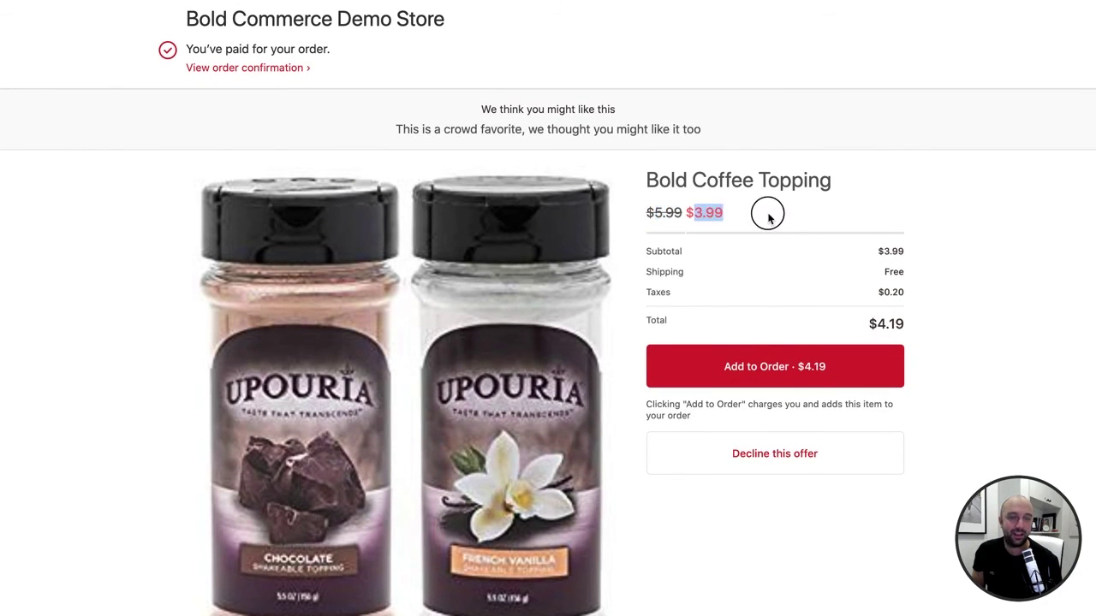
{"action": "left_click", "coordinate": [817, 369]}
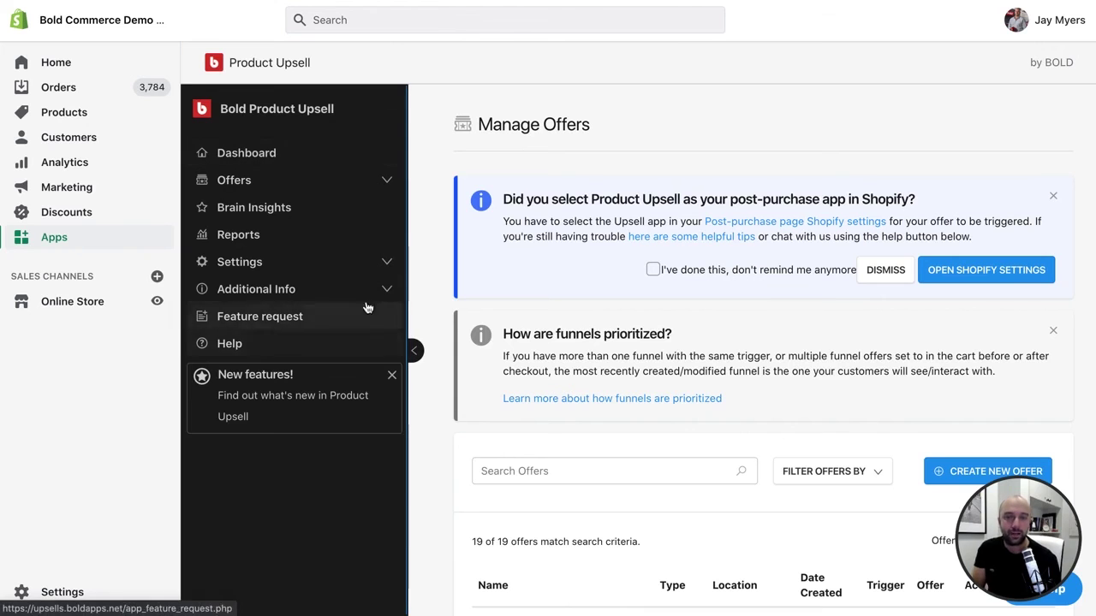
- Expand Settings in the app sidebar and open Account Settings showing the price plans
{"action": "left_click", "coordinate": [367, 286]}
{"action": "left_click", "coordinate": [357, 266]}
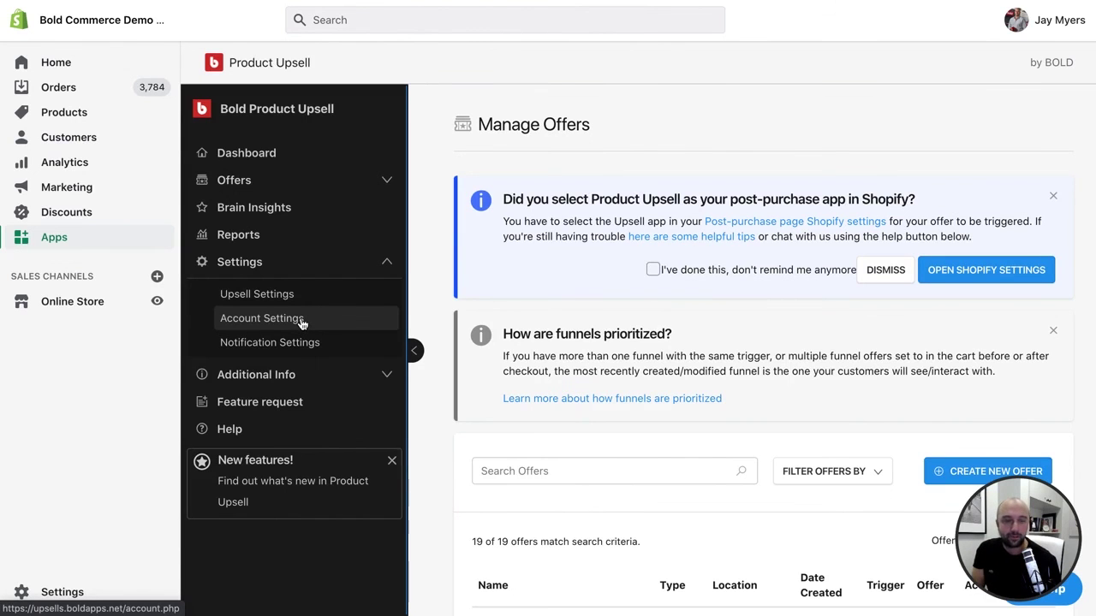
{"action": "left_click", "coordinate": [301, 323]}
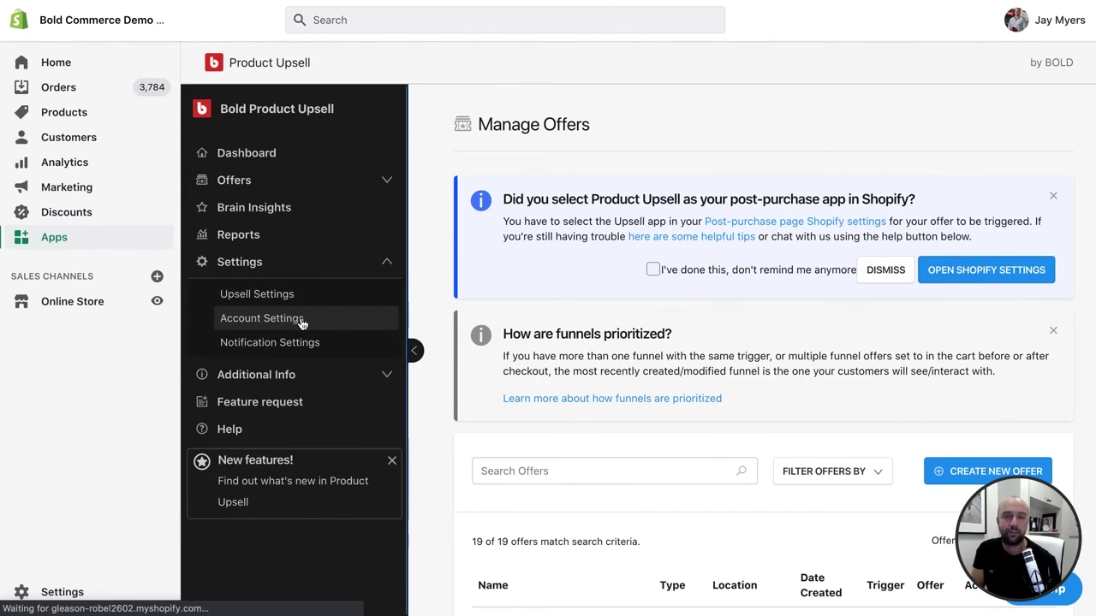
{"action": "scroll", "coordinate": [511, 369], "scroll_direction": "down", "scroll_amount": 1}
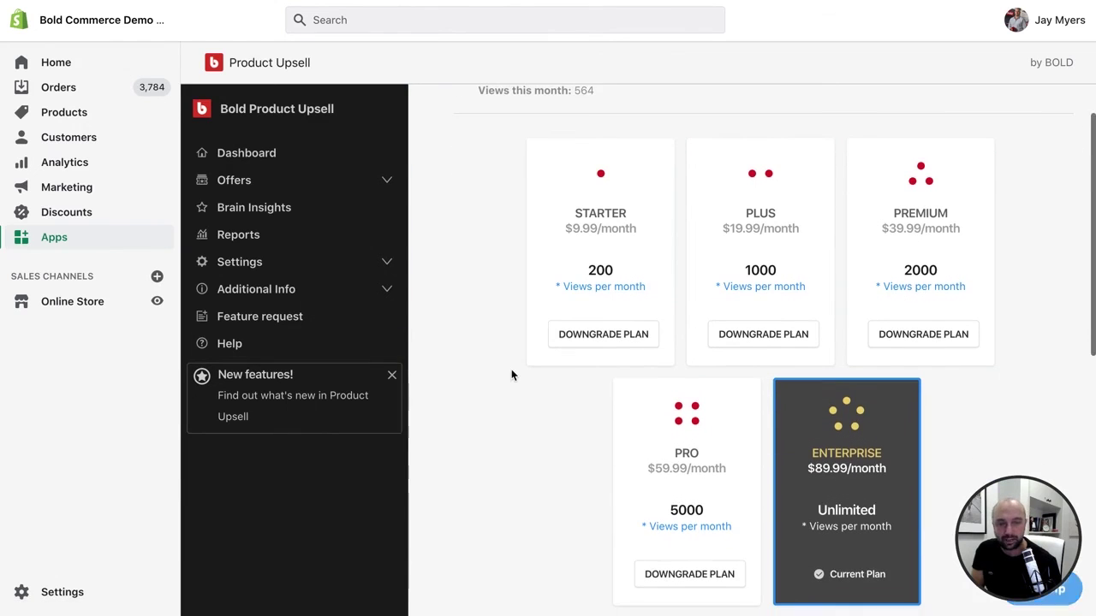
{"action": "left_click_drag", "start_coordinate": [745, 272], "coordinate": [777, 271]}
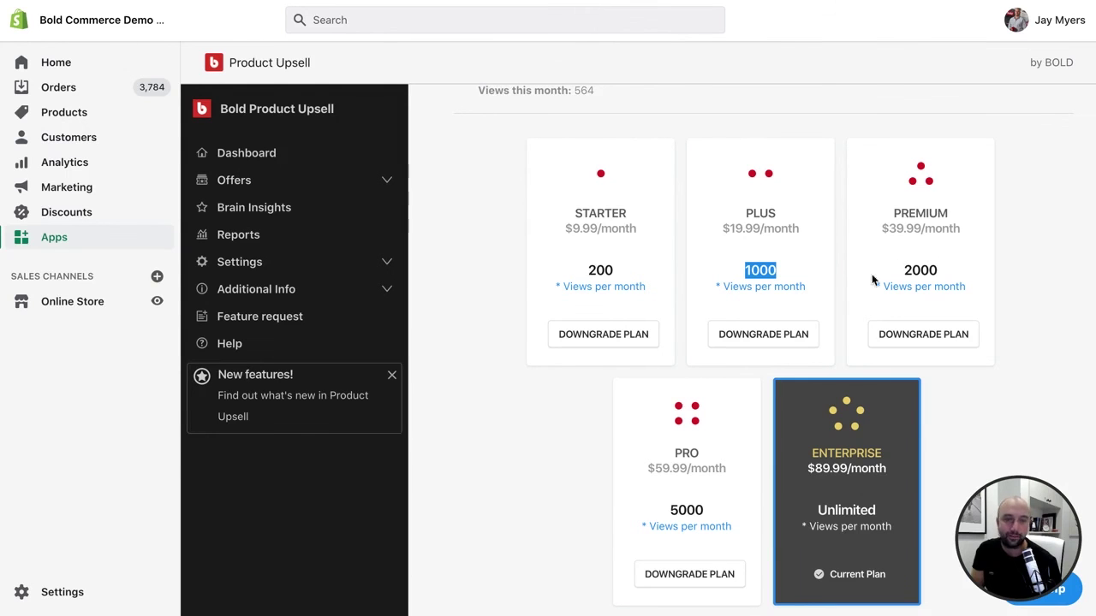
{"action": "left_click", "coordinate": [476, 464]}
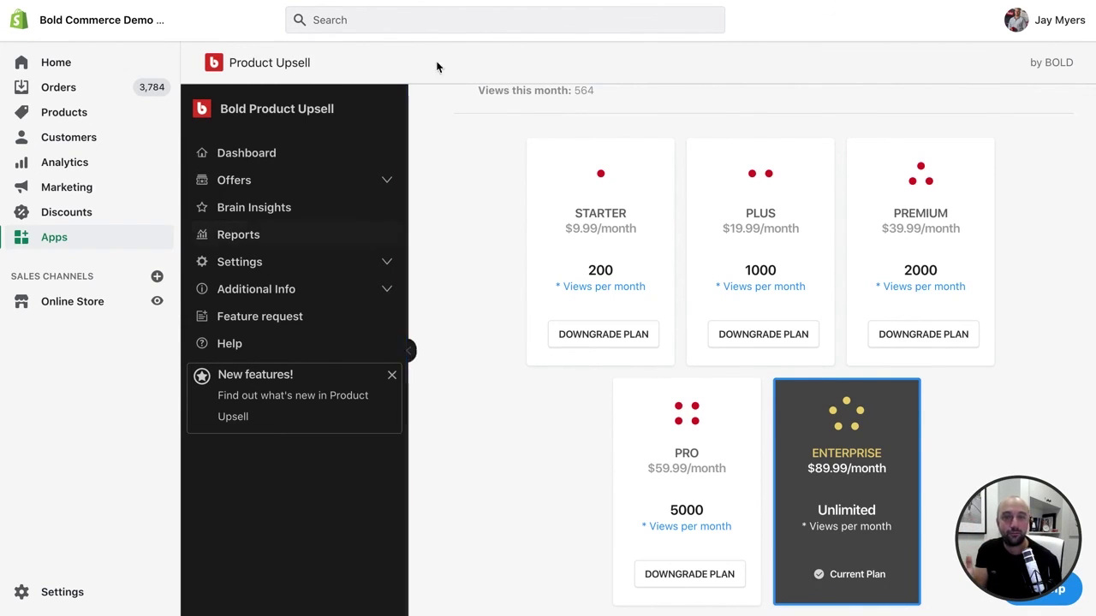
{"action": "left_click", "coordinate": [708, 2]}
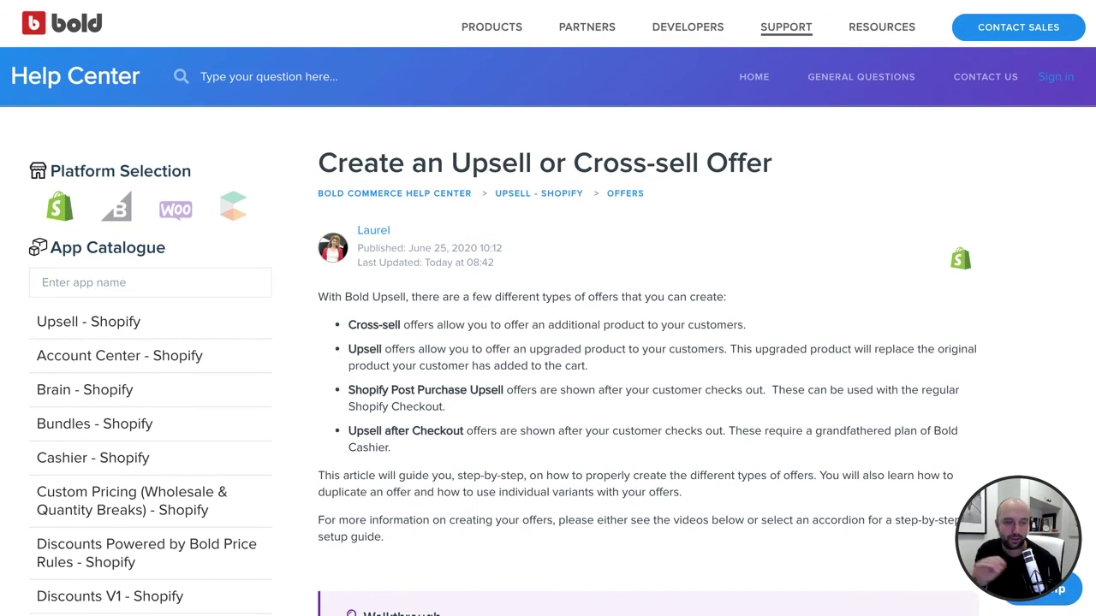
{"action": "left_click", "coordinate": [128, 2]}
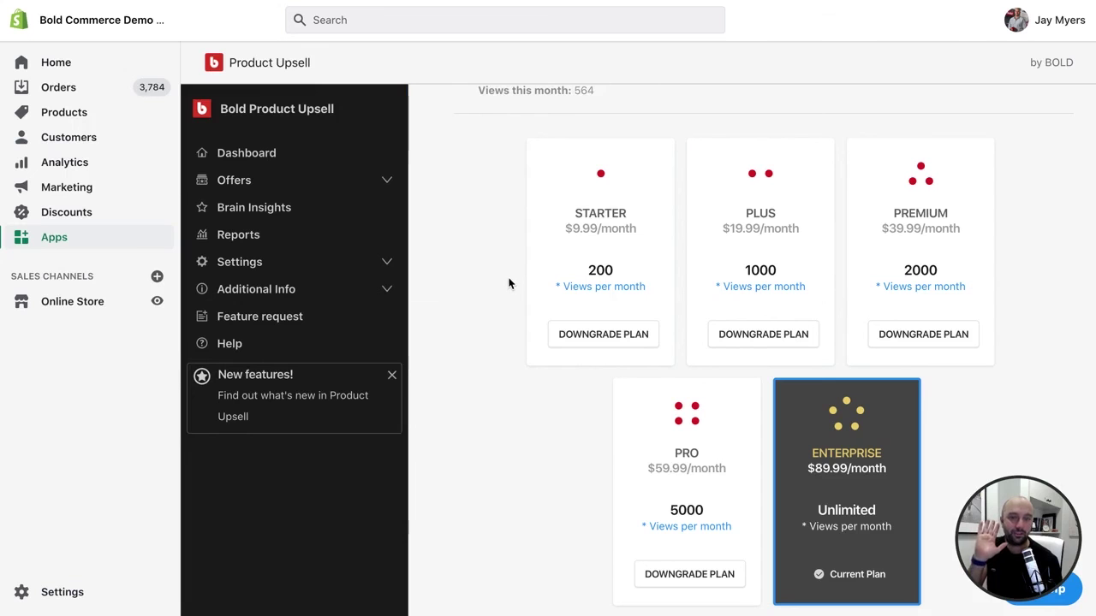